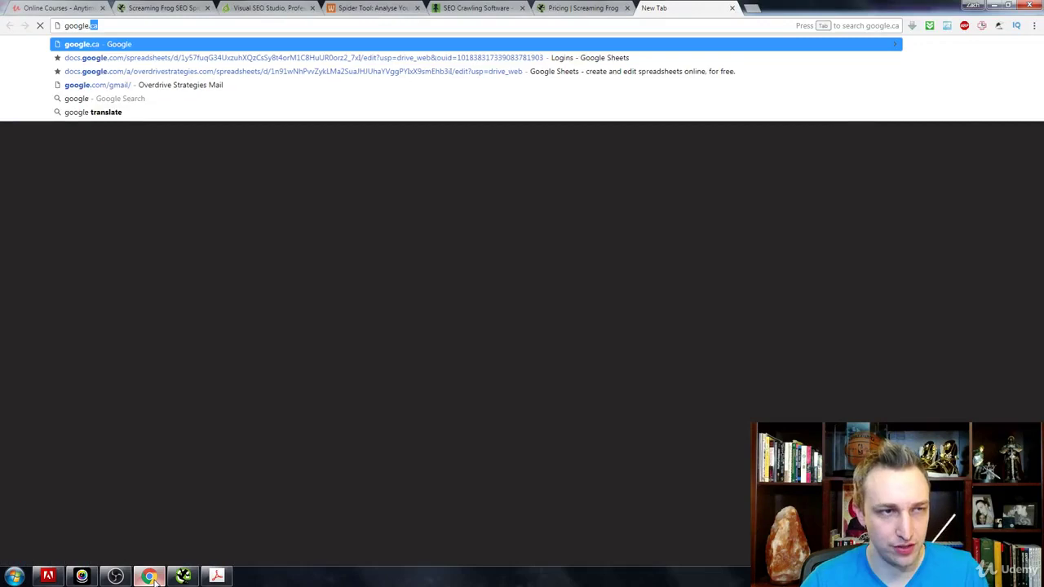
Open google.com, run a site: search for the consultant's personal website domain and check how many pages are indexed
key(Return)
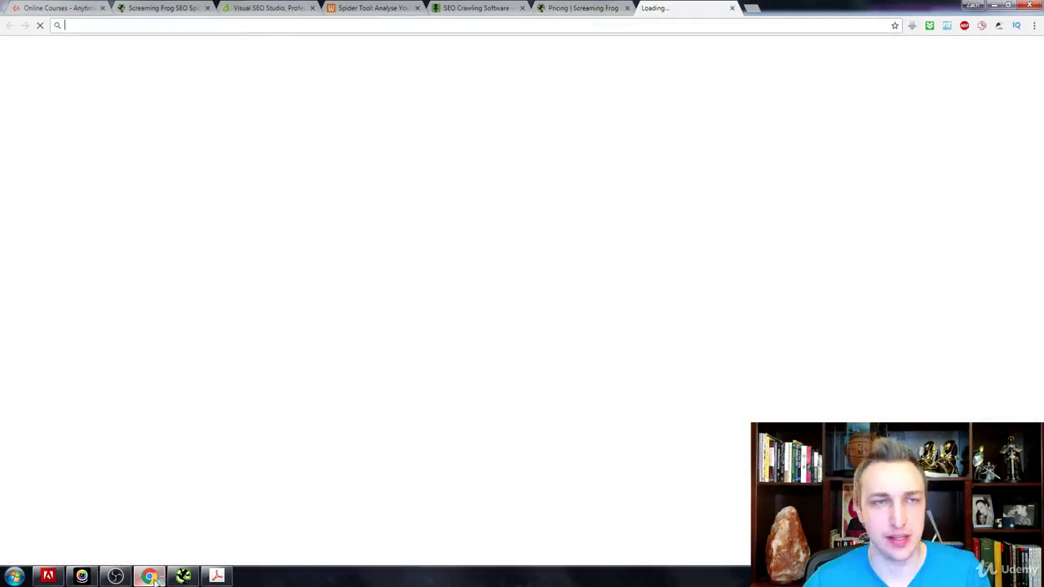
text(google.com)
key(Return)
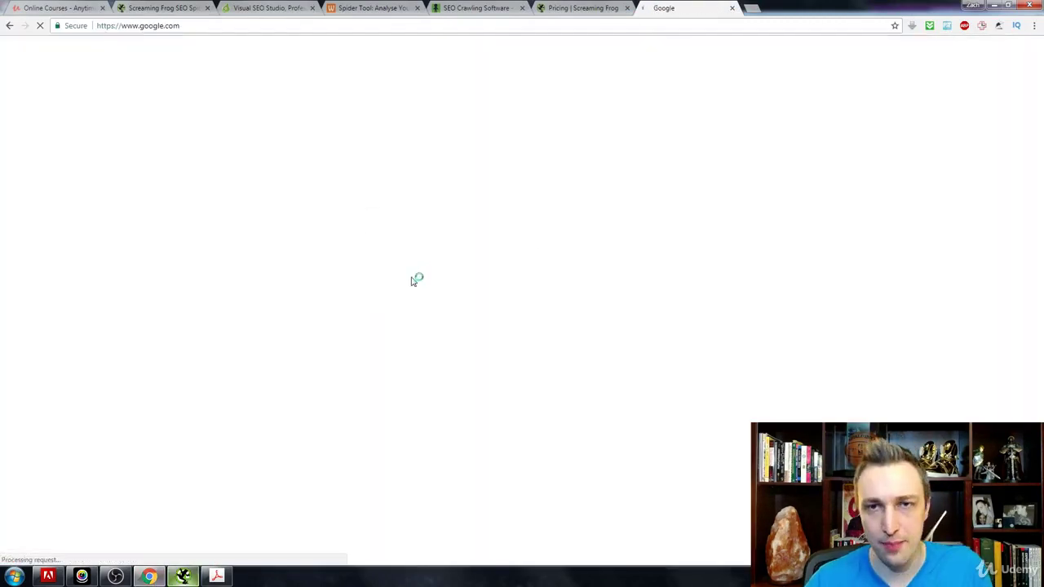
click(394, 226)
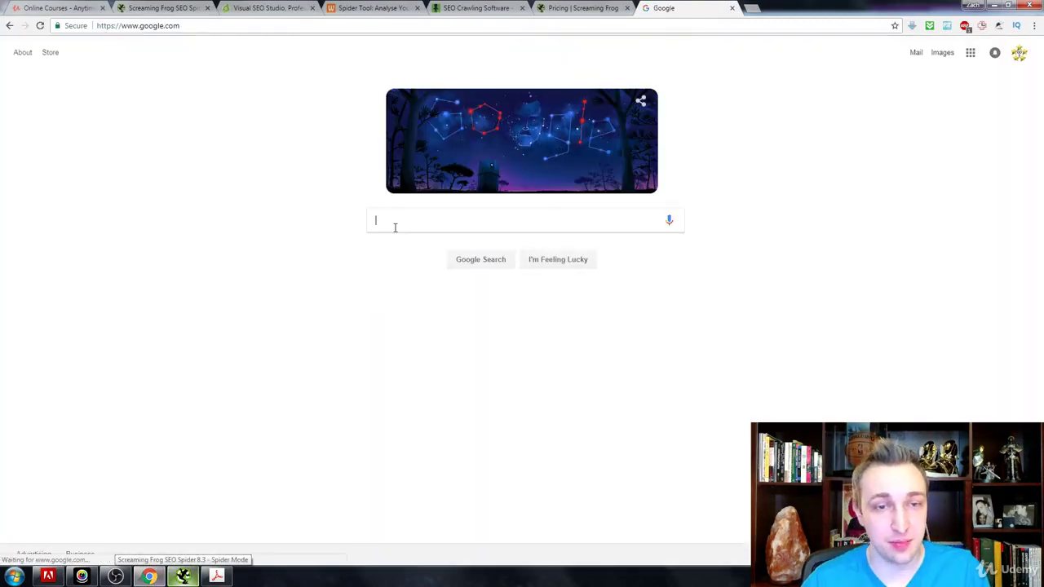
text(site:zach-miller.com)
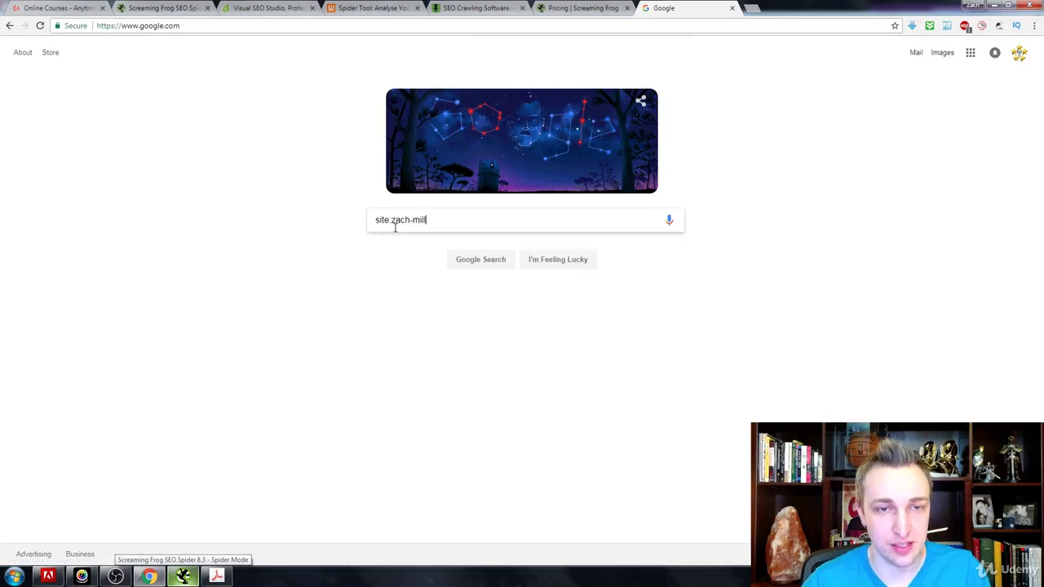
key(Return)
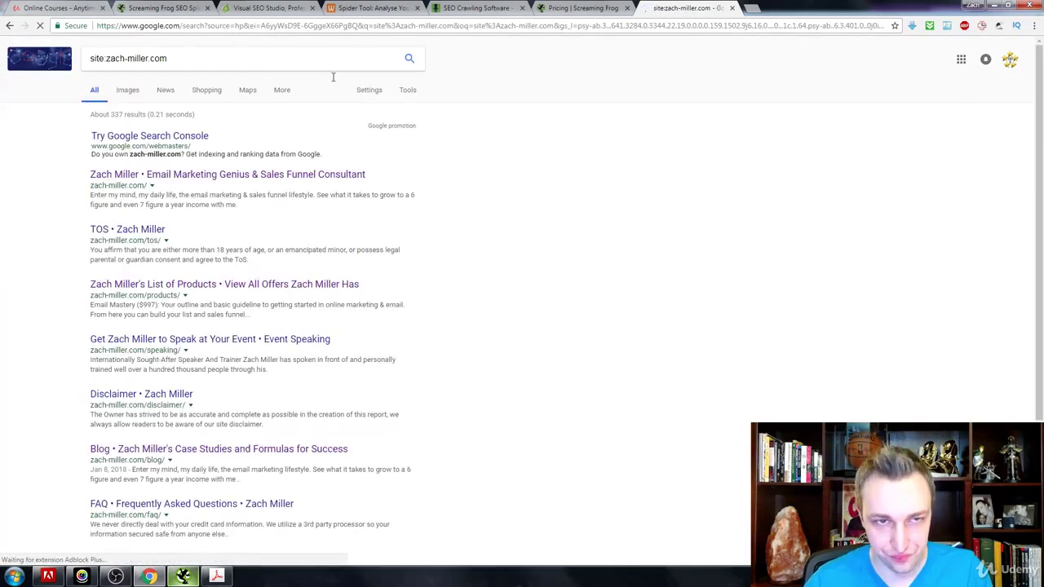
double_click(99, 58)
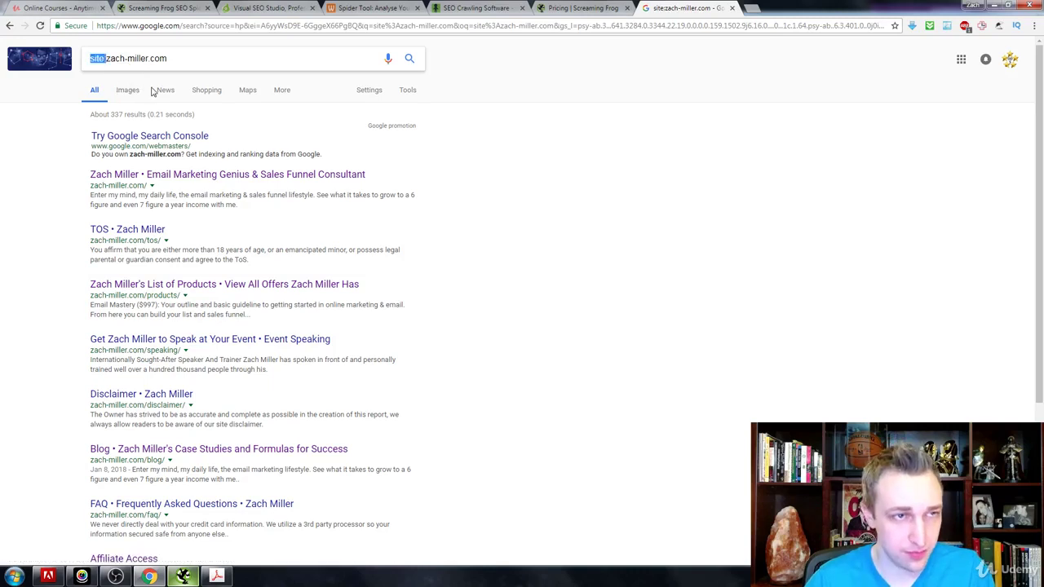
double_click(117, 114)
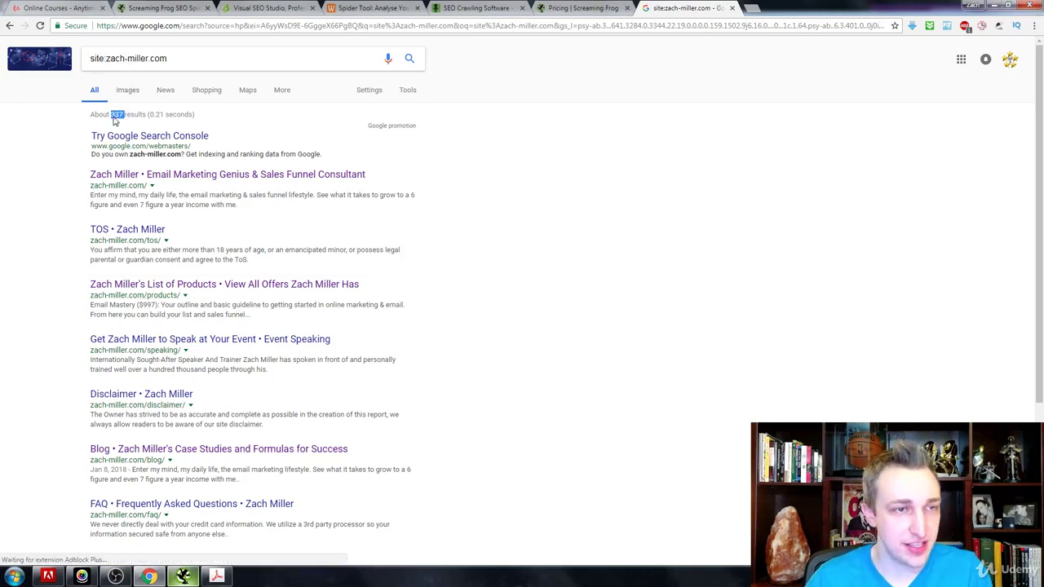
click(37, 144)
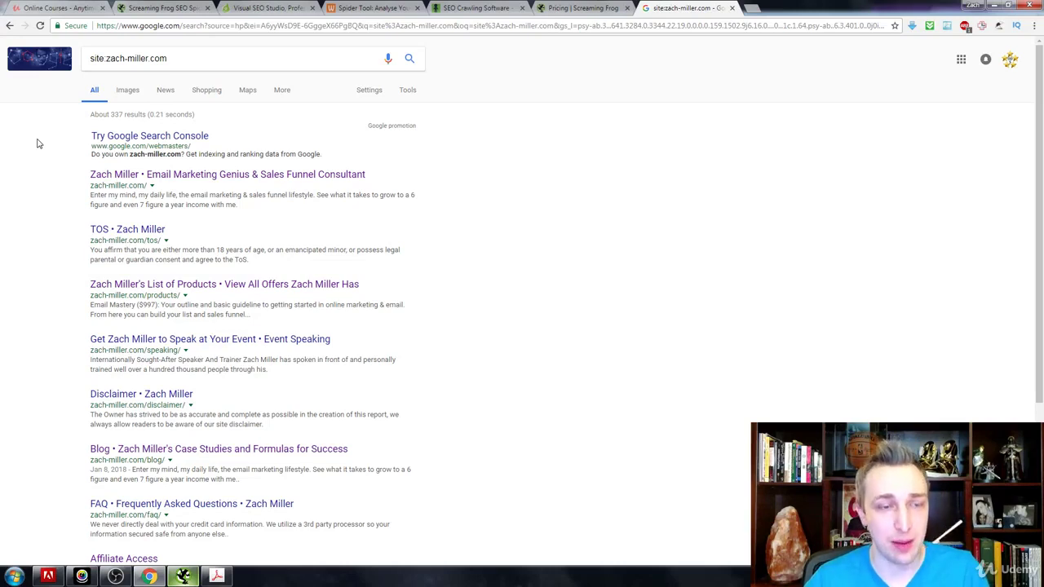
Search Google for site:forbes.com and check the number of indexed pages for comparison
drag(91, 59, 135, 64)
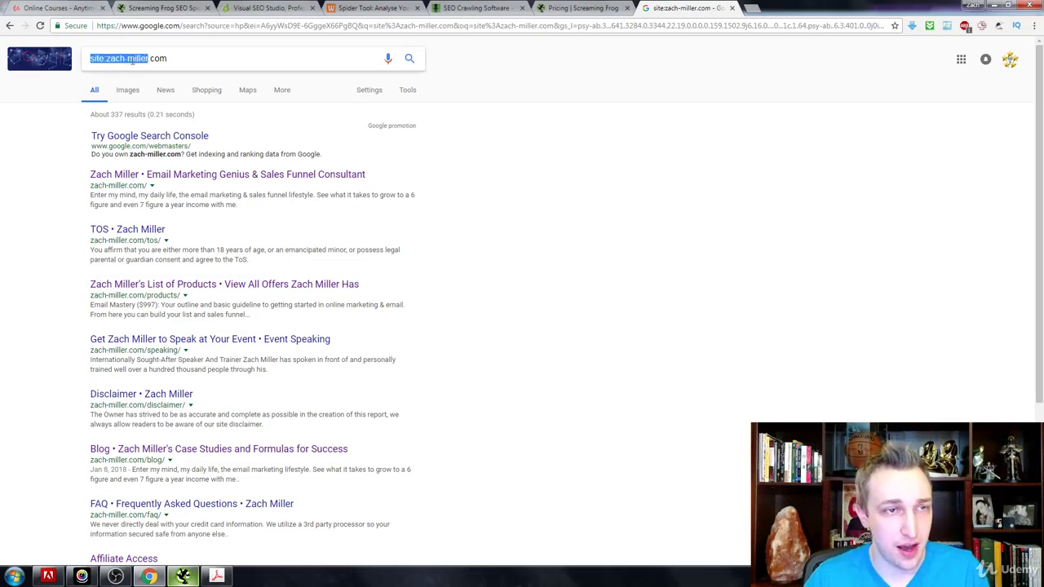
key(Right)
key(ctrl+shift+Left)
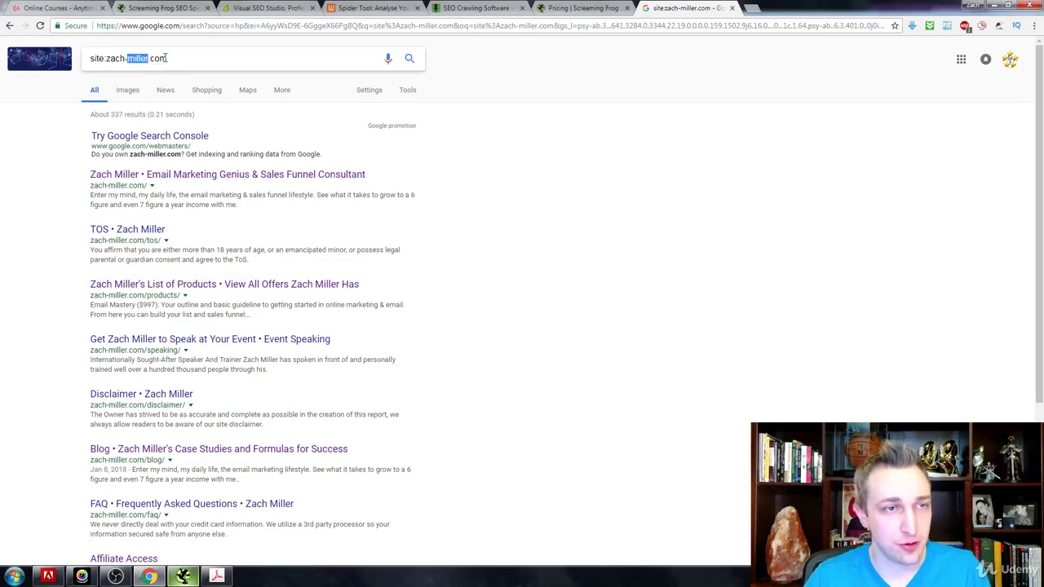
key(shift+Left)
key(shift+Left)
key(shift+Left)
key(shift+Left)
key(shift+Left)
key(BackSpace)
text(forb)
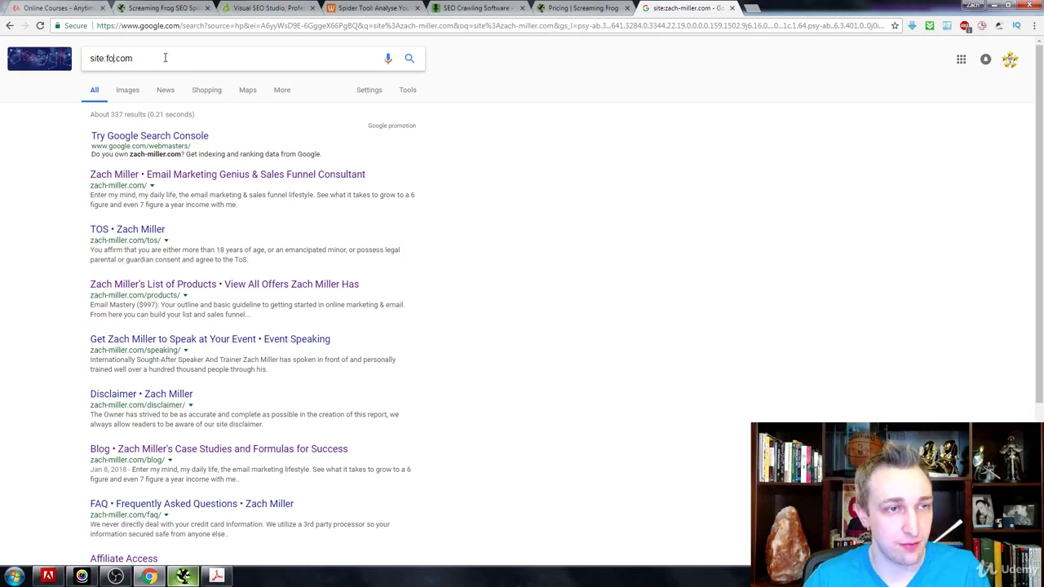
text(es)
key(Return)
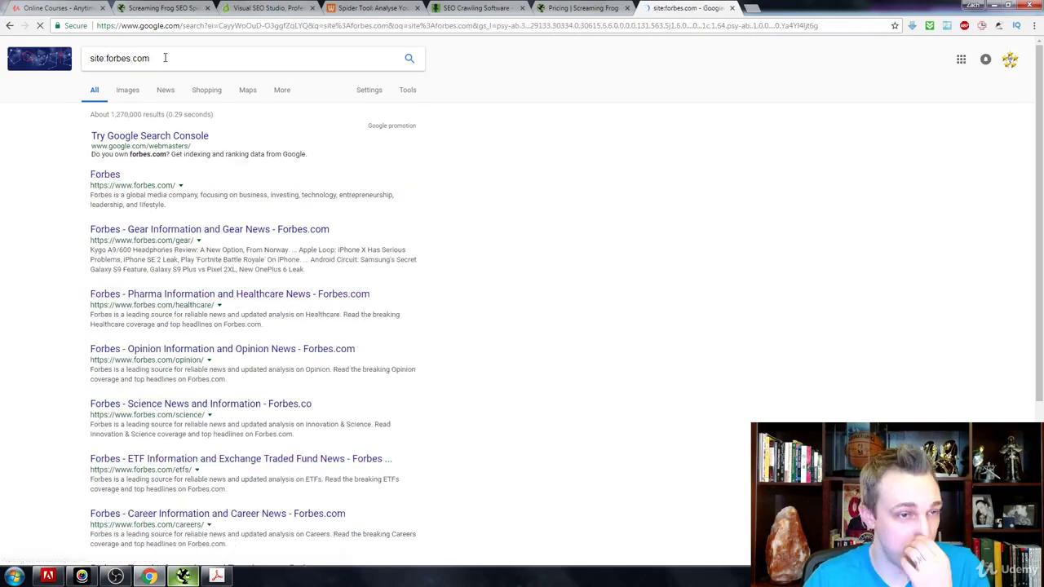
triple_click(119, 117)
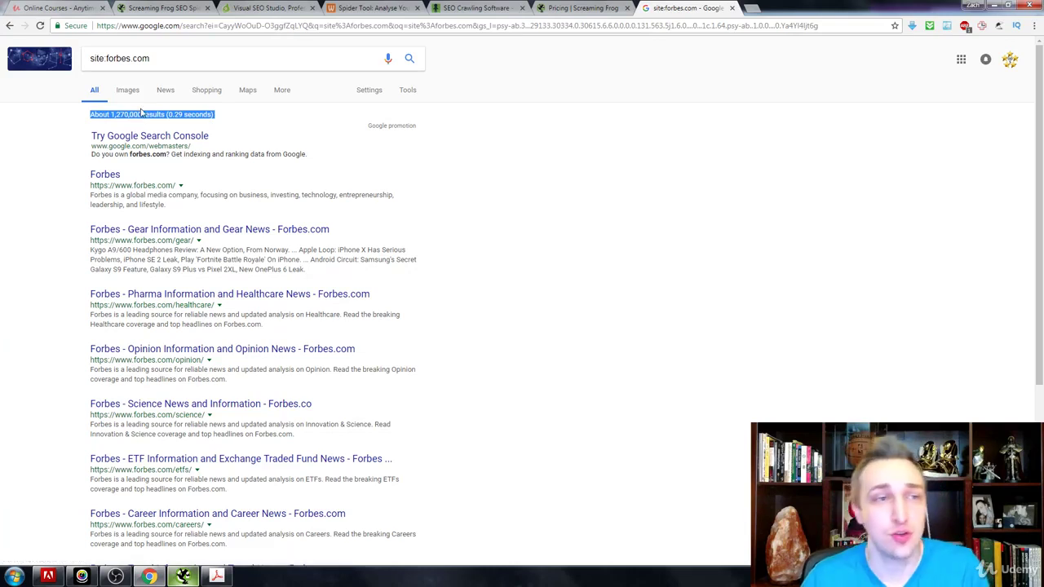
click(70, 141)
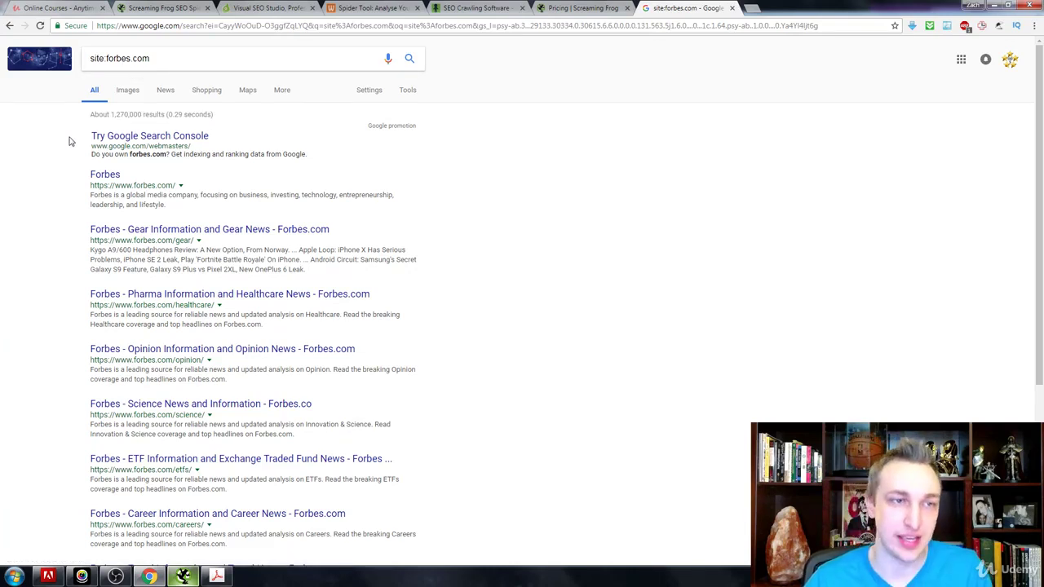
Return to the first site: results and record 337 for the indexed-pages question in SEO-Checklist.pdf in Adobe Acrobat
key(alt+Left)
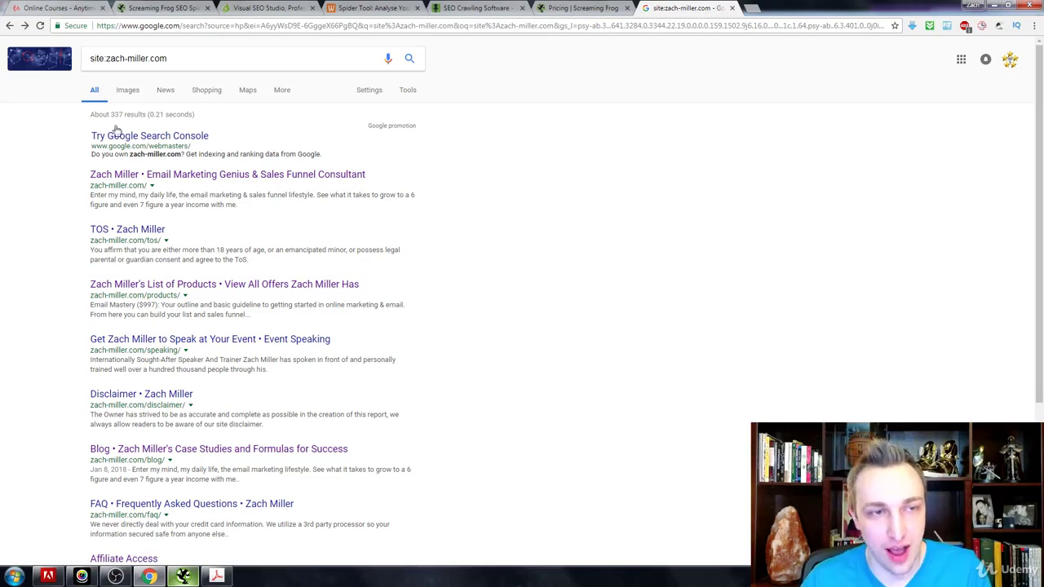
double_click(137, 58)
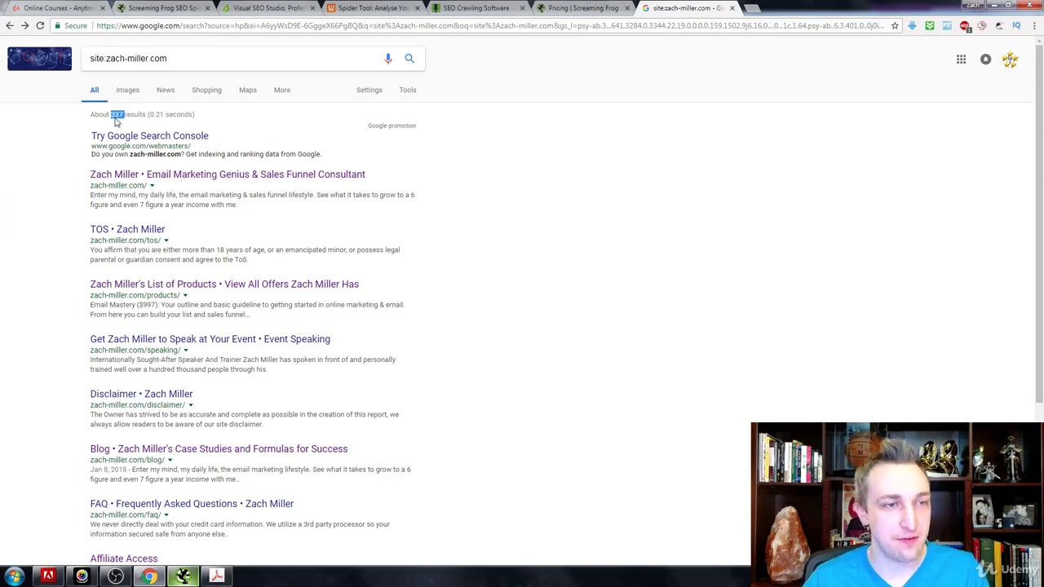
click(216, 576)
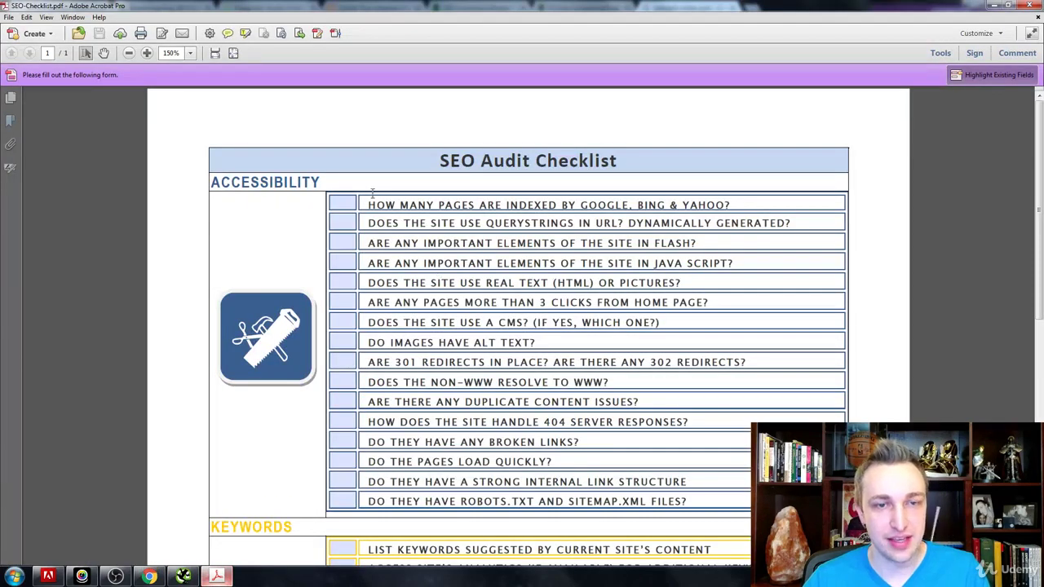
click(346, 204)
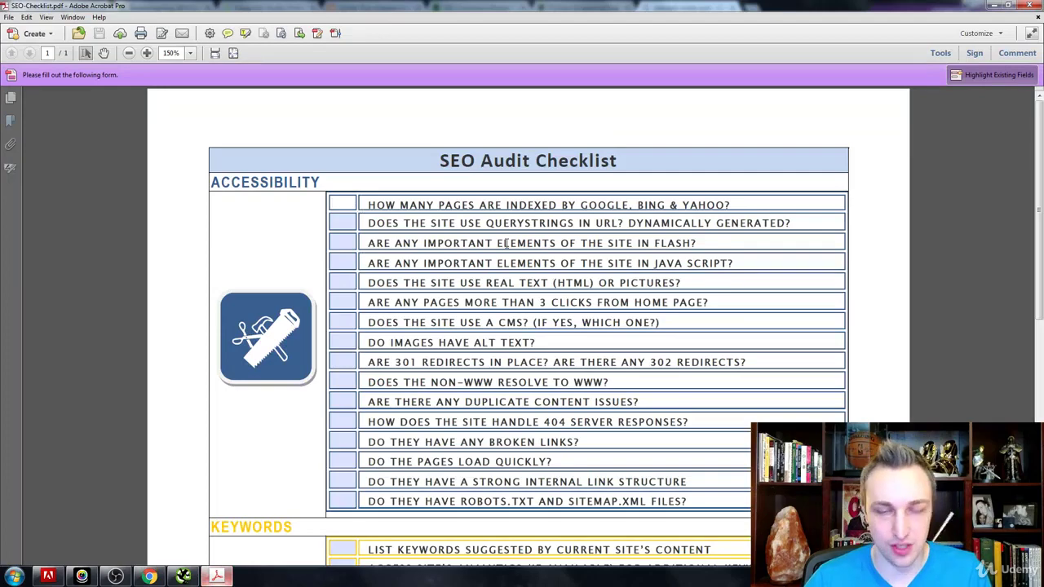
text(337)
click(216, 577)
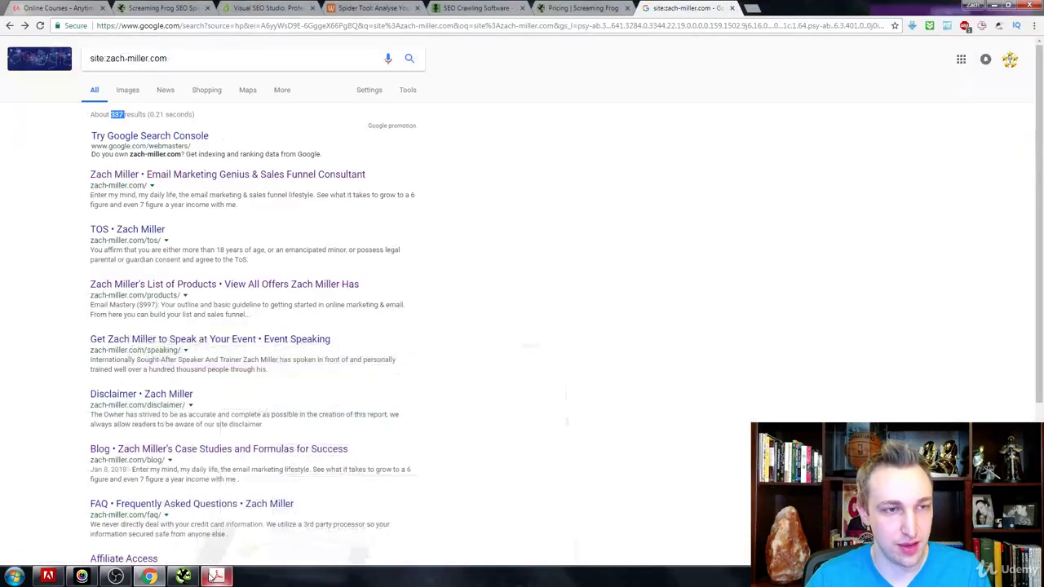
click(215, 576)
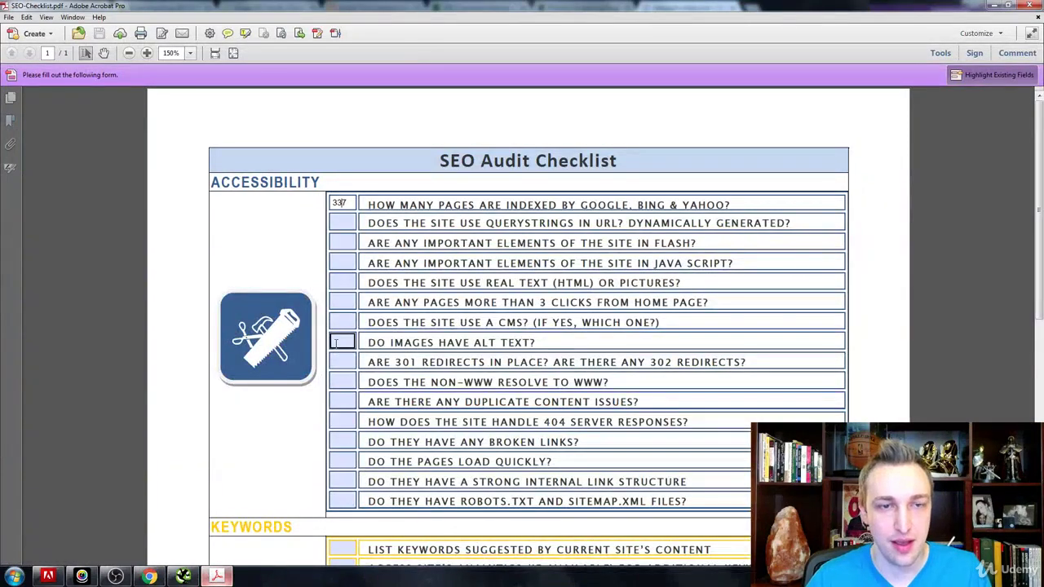
click(513, 225)
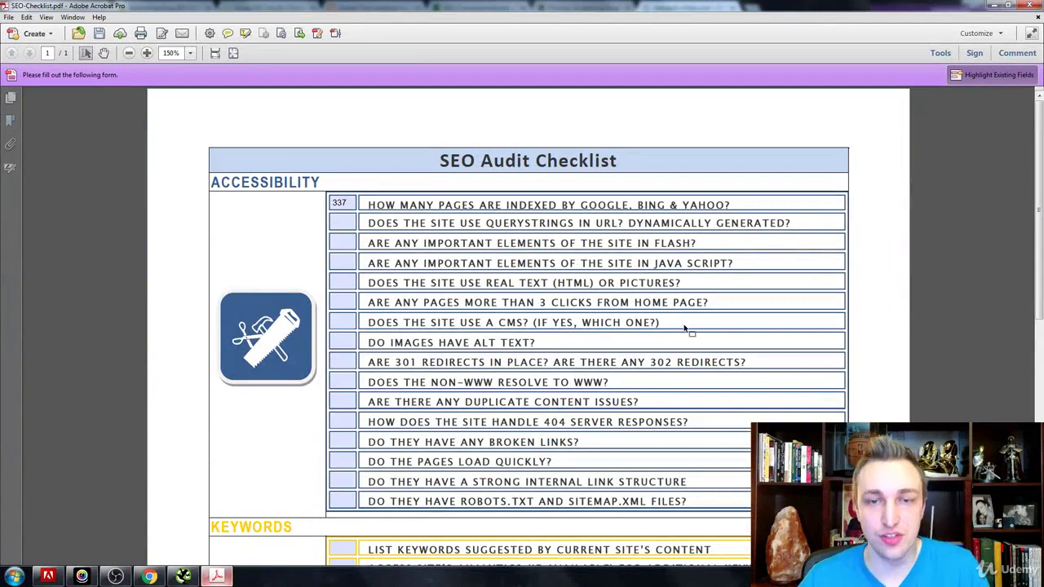
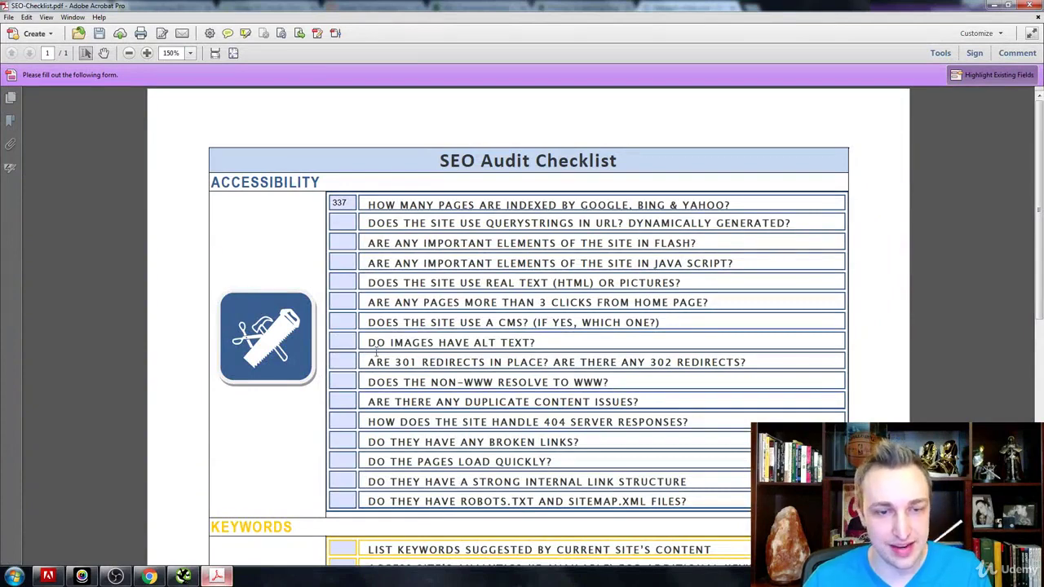
Switch to Chrome, move the domain from the search query into the address field and append ?fjdij as an example query string
click(149, 576)
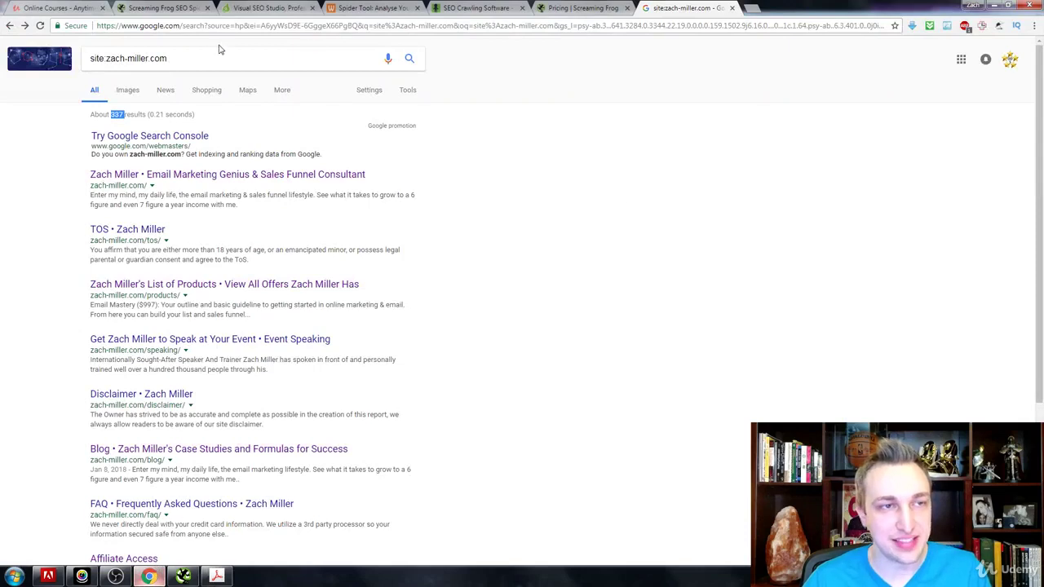
drag(90, 58, 155, 62)
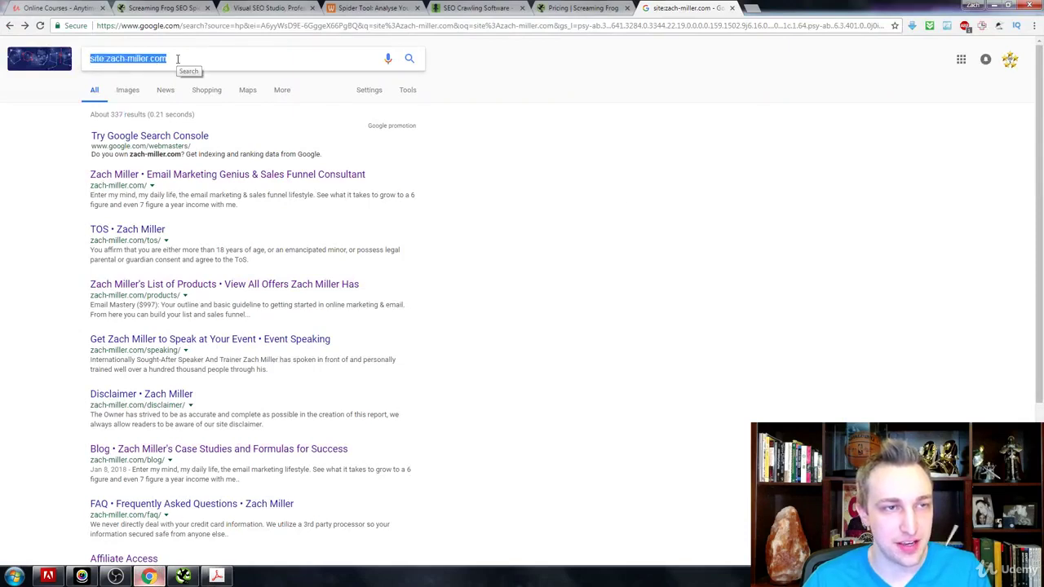
click(106, 58)
key(shift+End)
key(ctrl+x)
click(150, 30)
key(ctrl+v)
text(/)
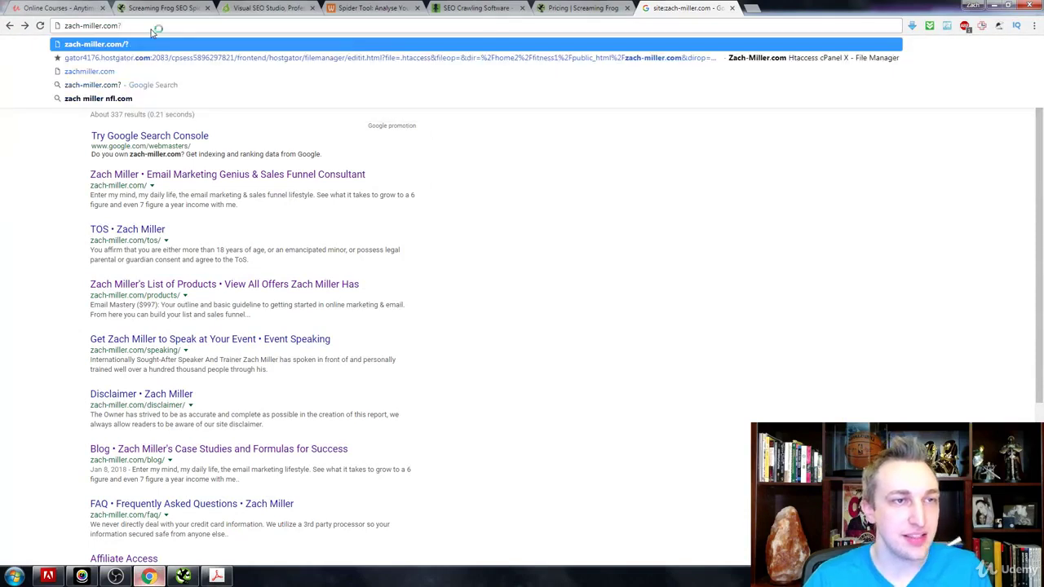
text(fjdijseioj)
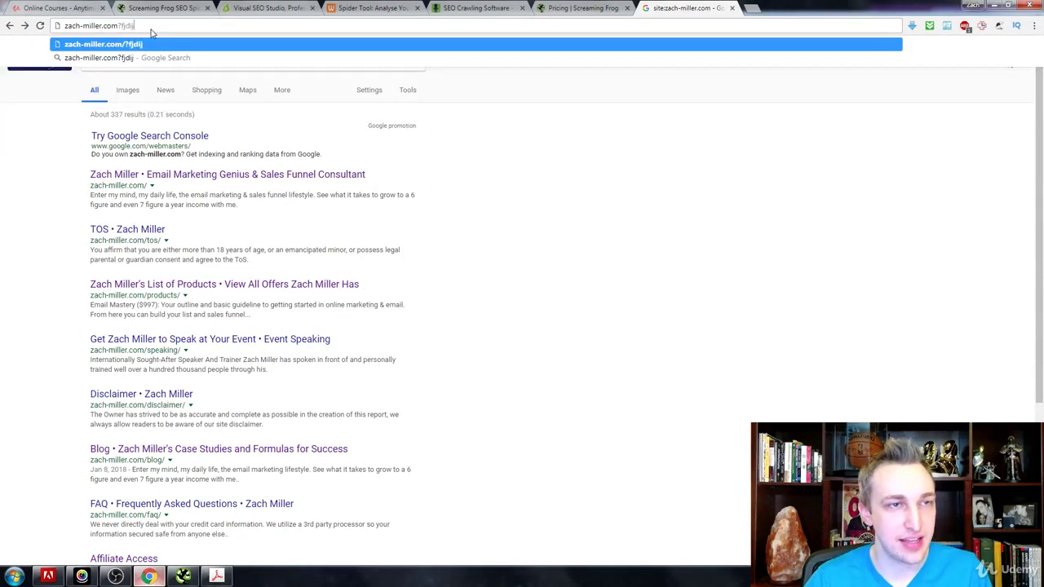
Replace the example query text in the unsent URL with test-url and insert = before the question mark
double_click(151, 29)
text(test-url)
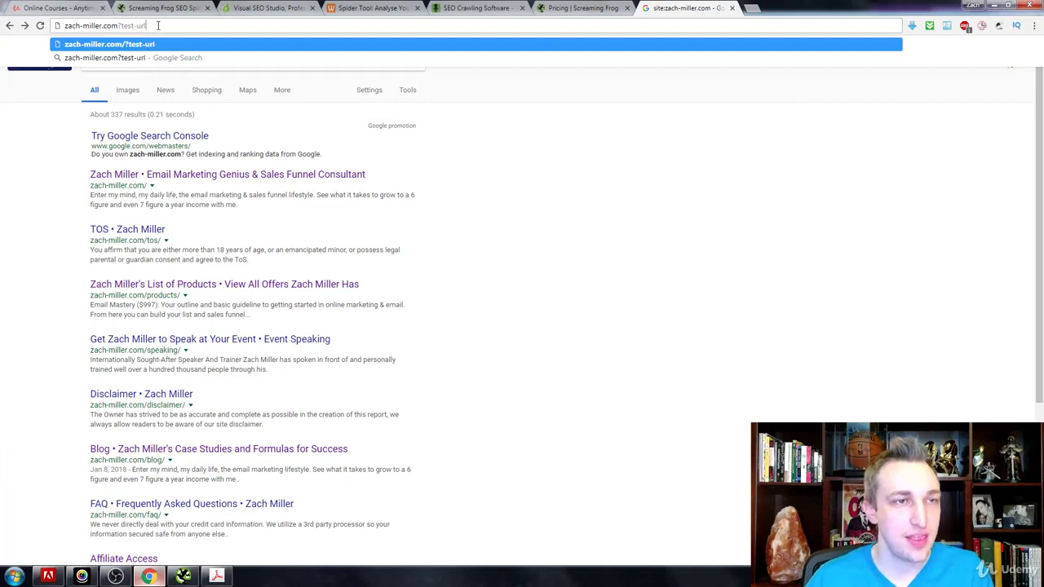
click(120, 25)
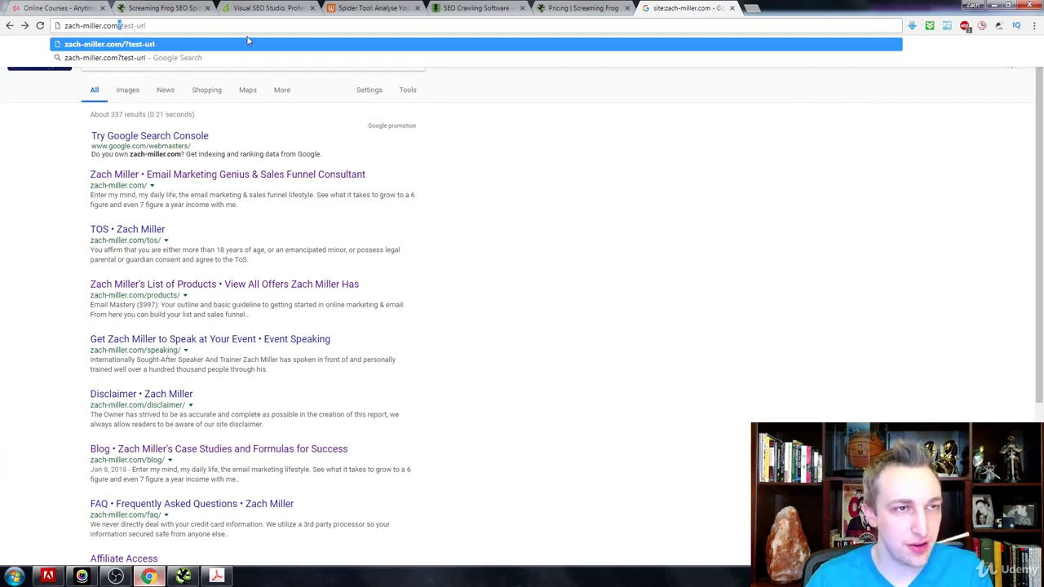
text(=)
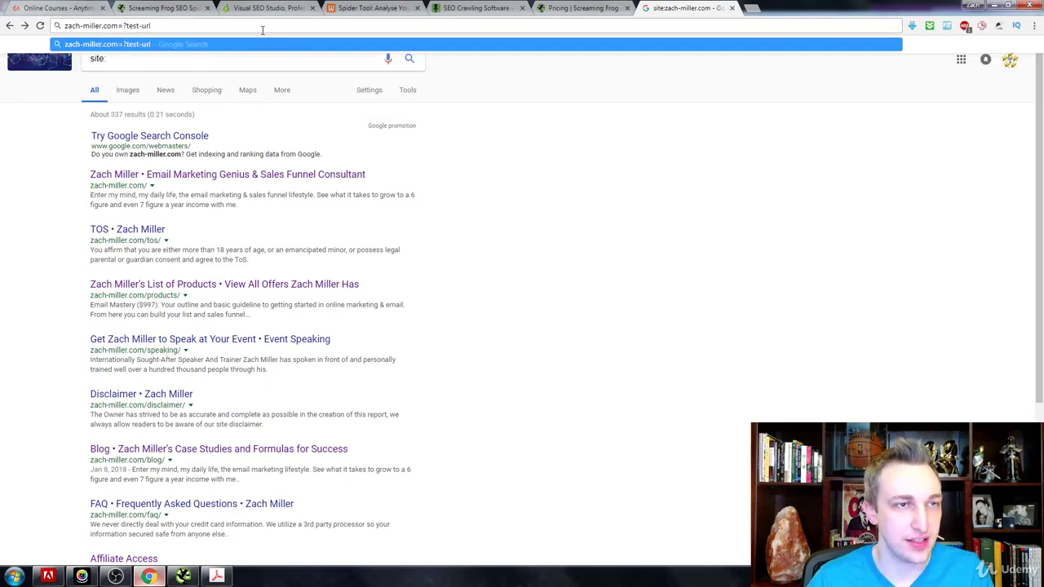
Switch to the checklist PDF in Adobe Acrobat and answer the querystrings and dynamically generated URL question with Y/Y
click(217, 576)
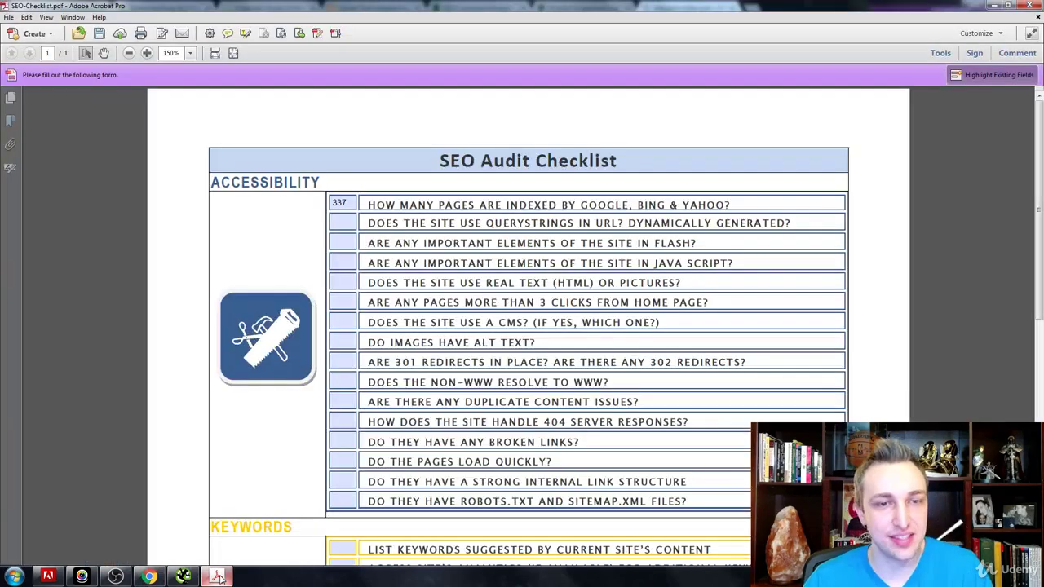
drag(487, 223, 649, 217)
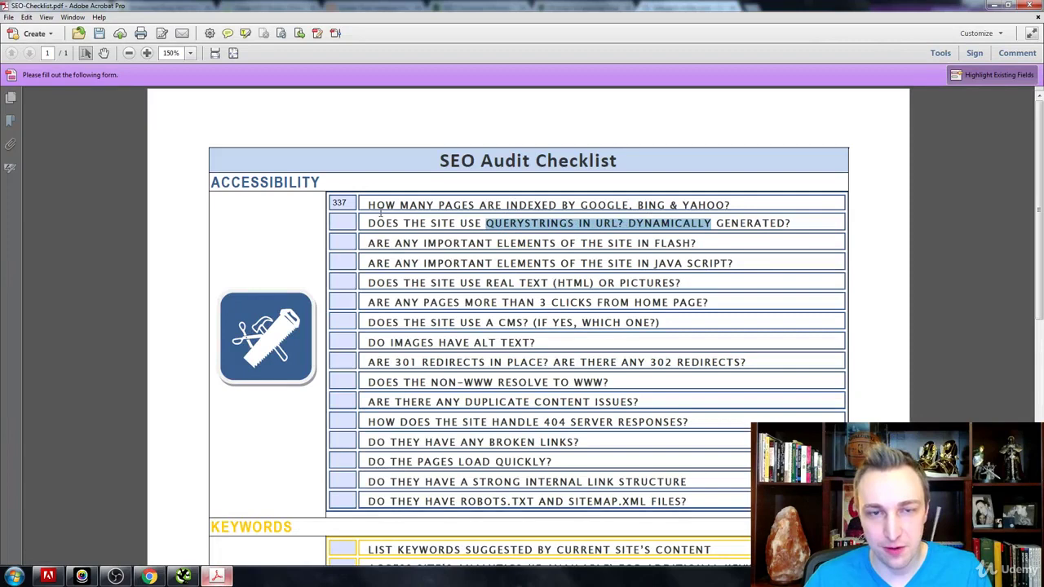
click(351, 219)
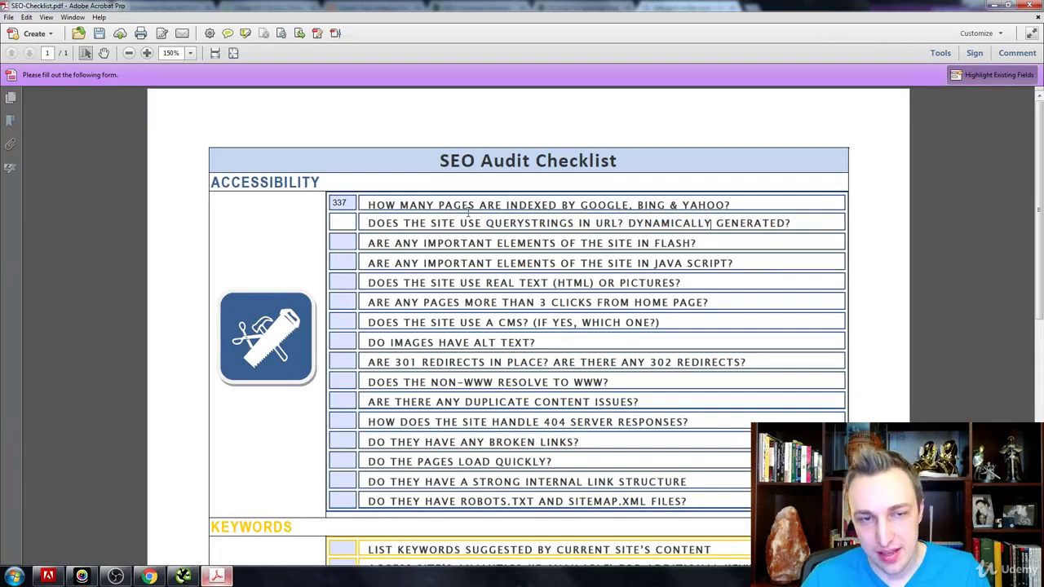
text(N)
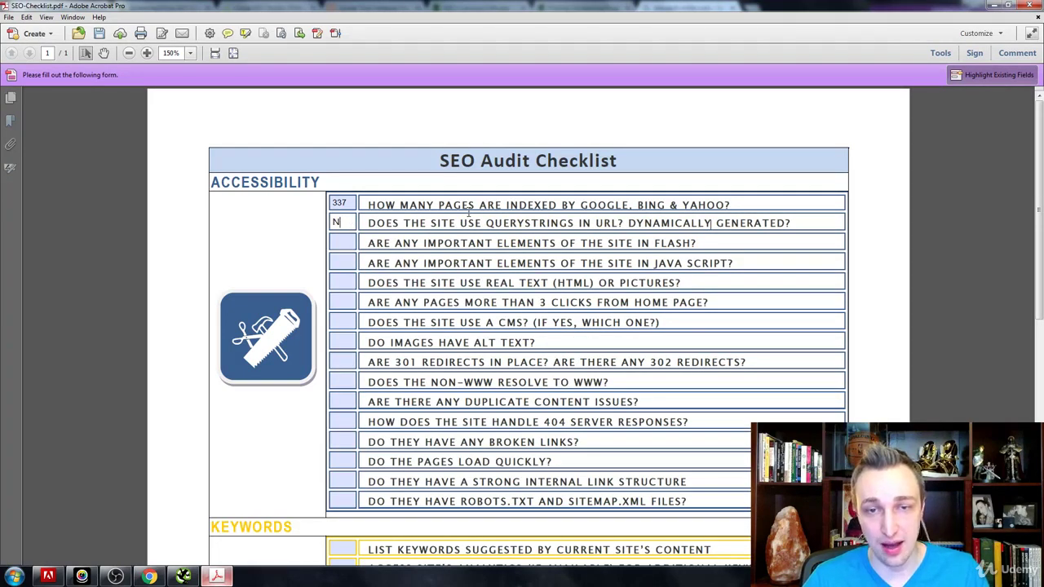
text(/)
key(BackSpace)
key(BackSpace)
text(Y/Y)
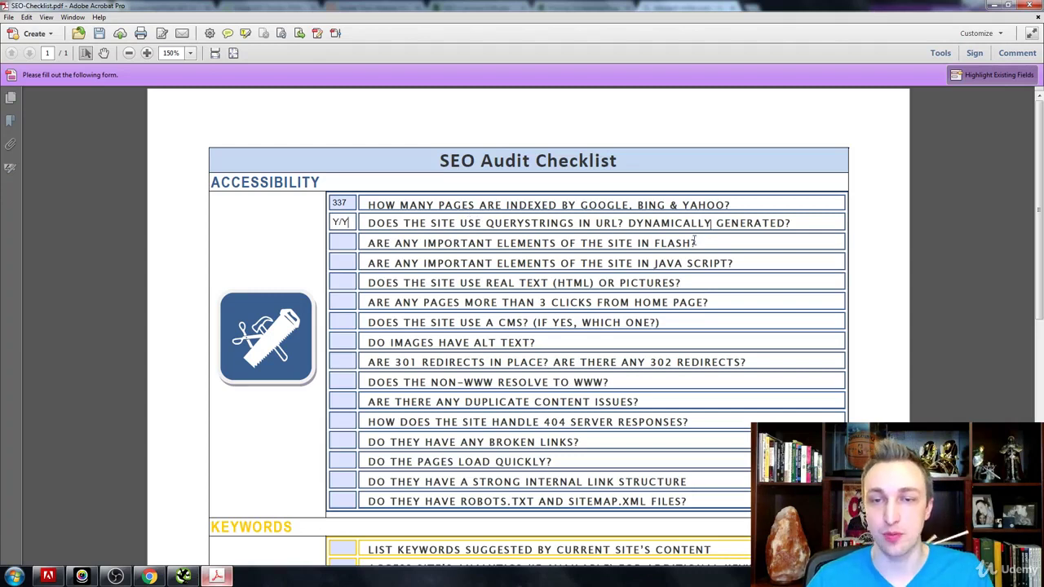
drag(488, 222, 785, 223)
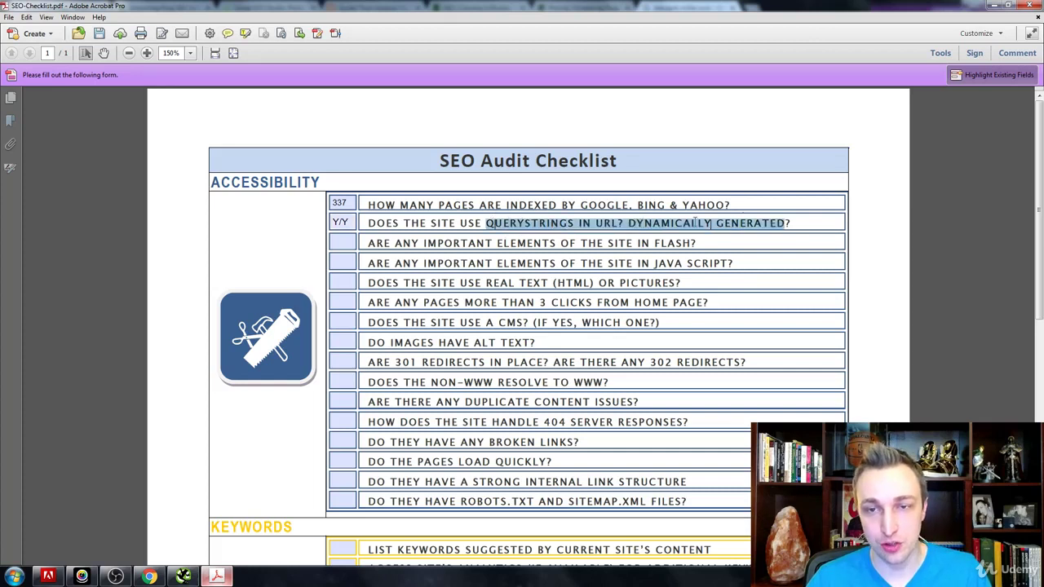
Change the querystrings question's answer to N/N and answer N for important elements in Flash
click(764, 222)
click(342, 222)
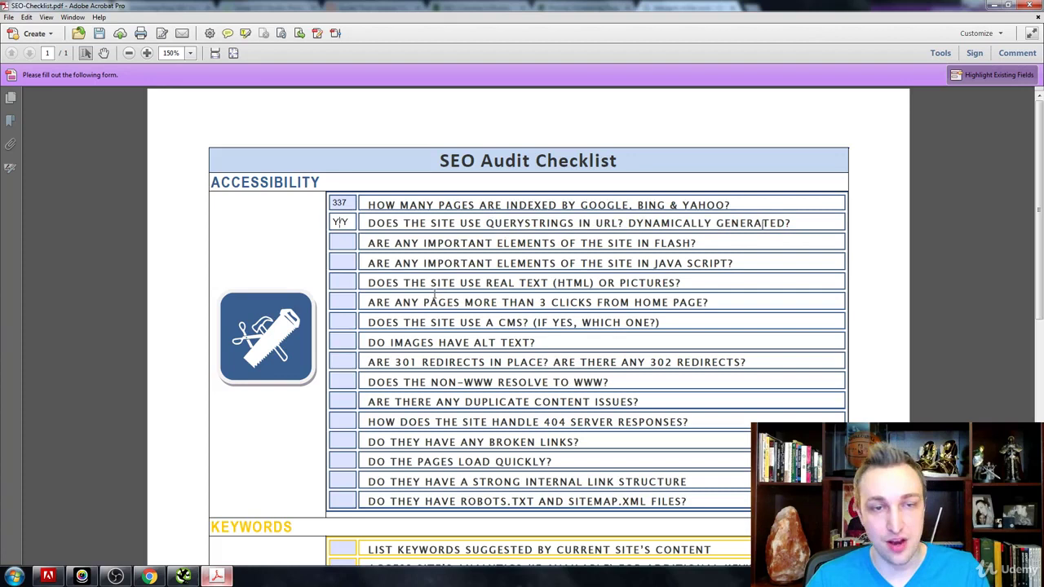
key(ctrl+a)
text(N/N)
key(ctrl+a)
text(Y)
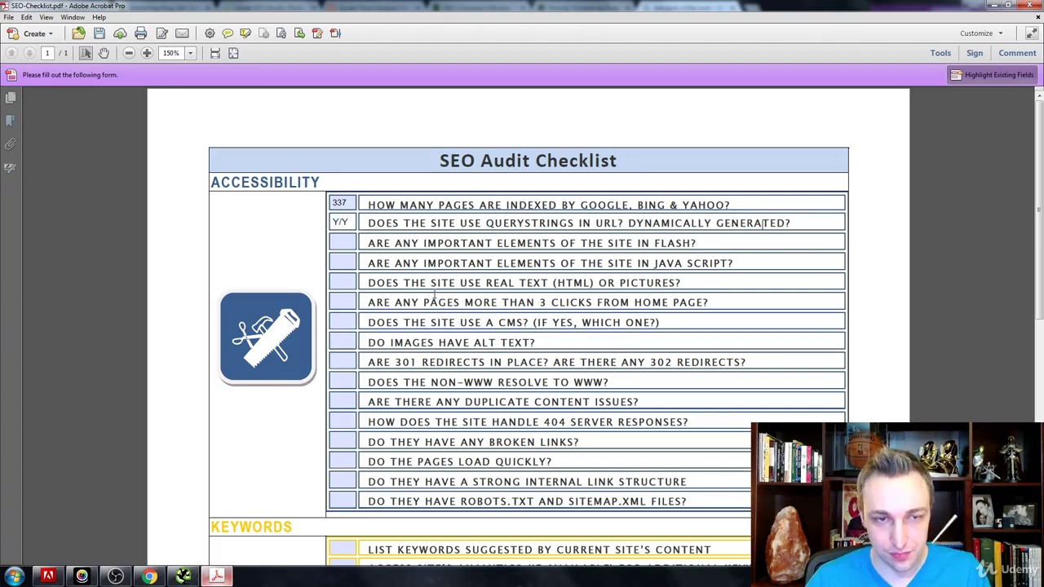
key(ctrl+a)
text(N)
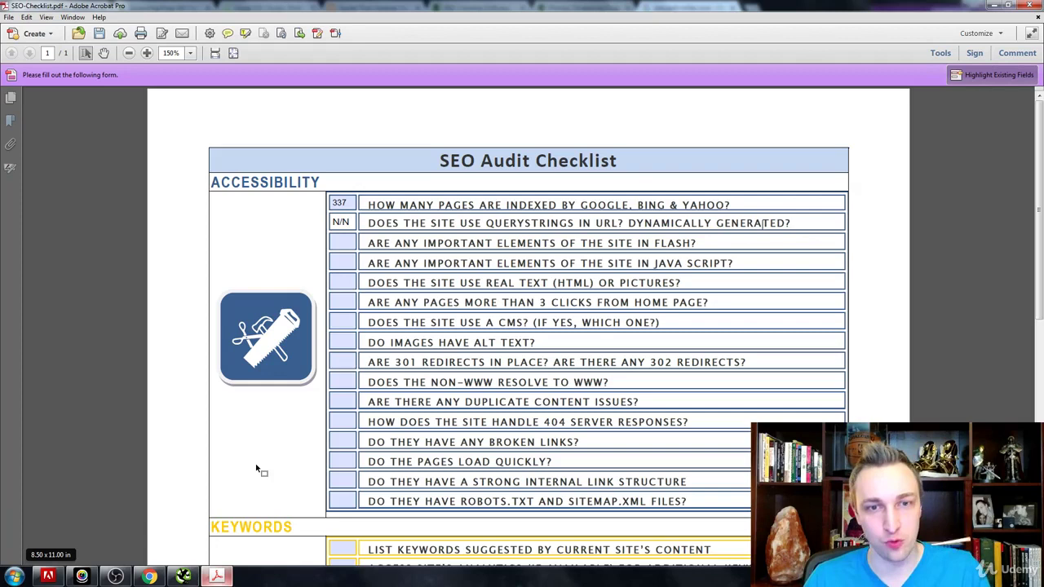
key(Tab)
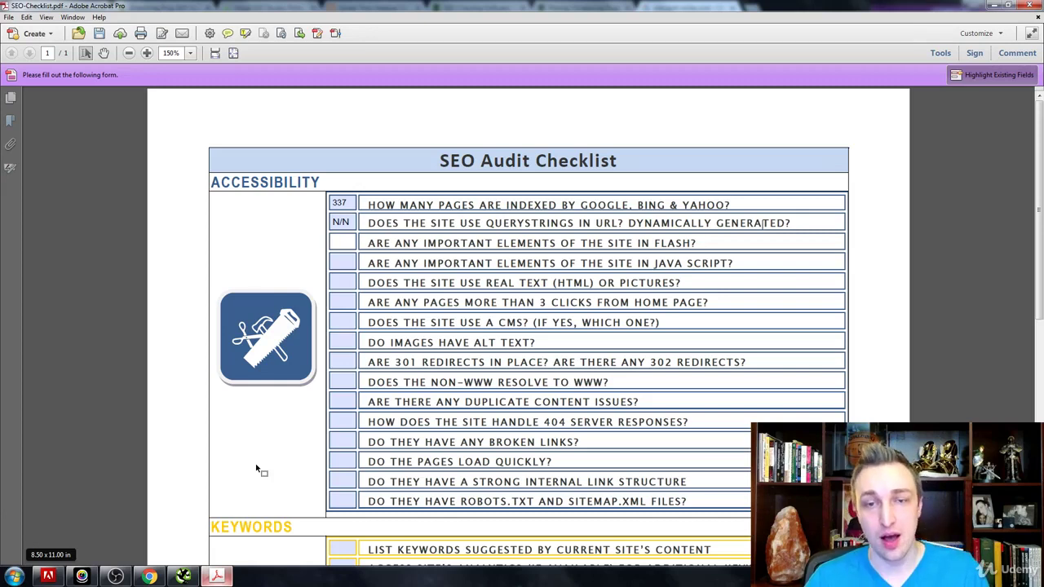
text(N)
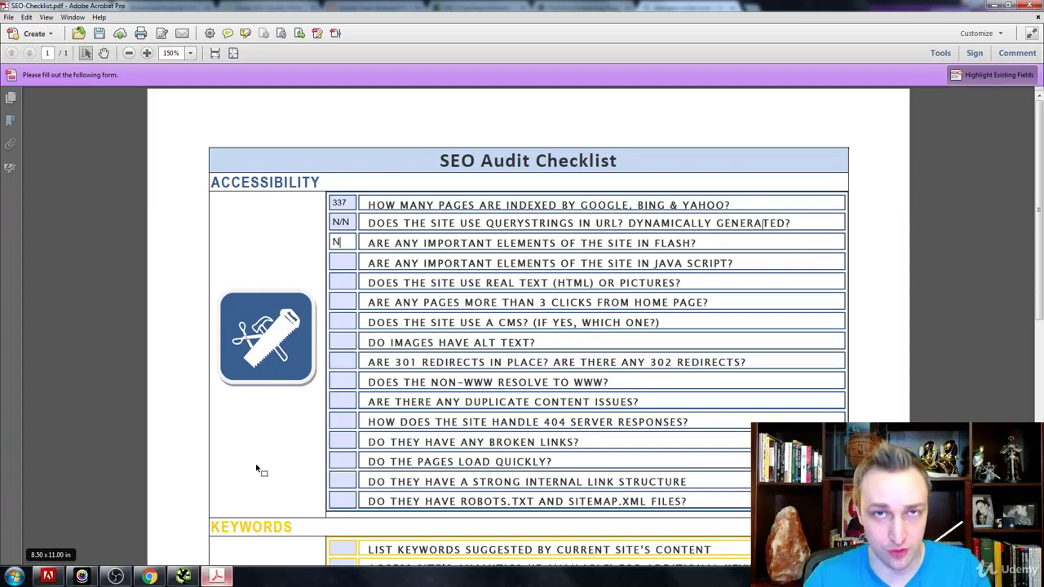
key(Tab)
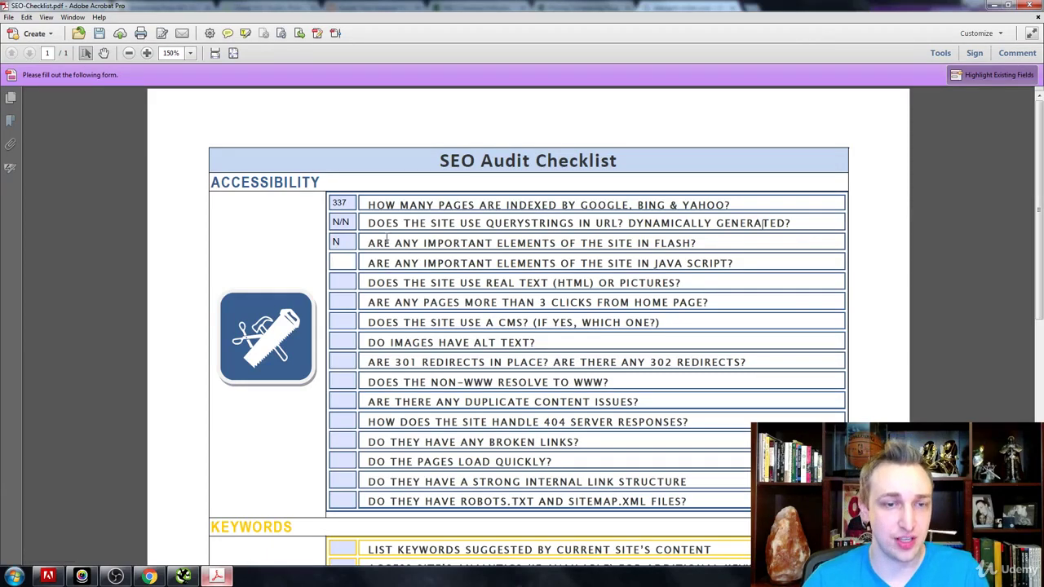
text(N/)
key(BackSpace)
key(BackSpace)
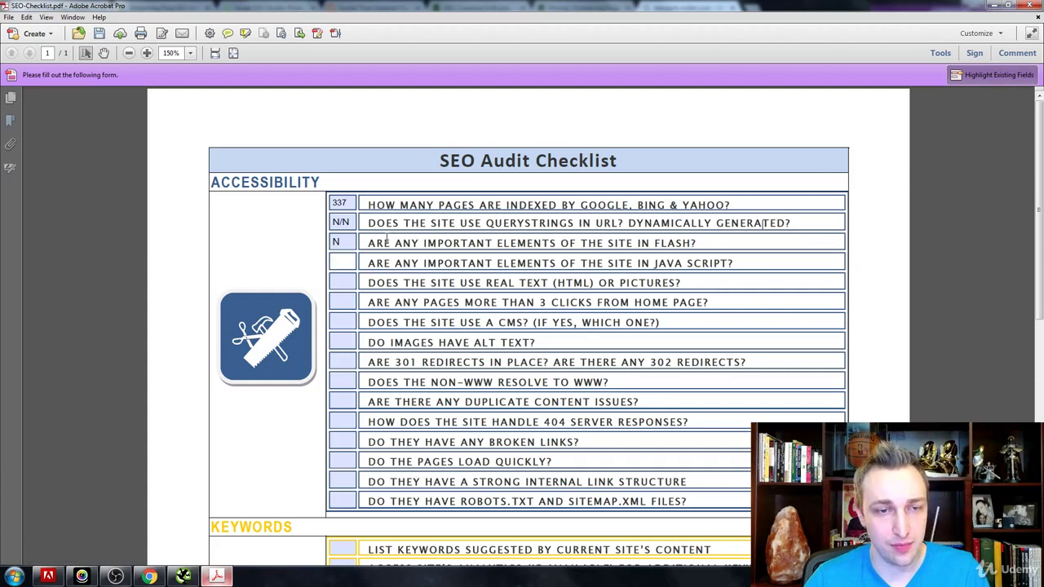
text(website.js)
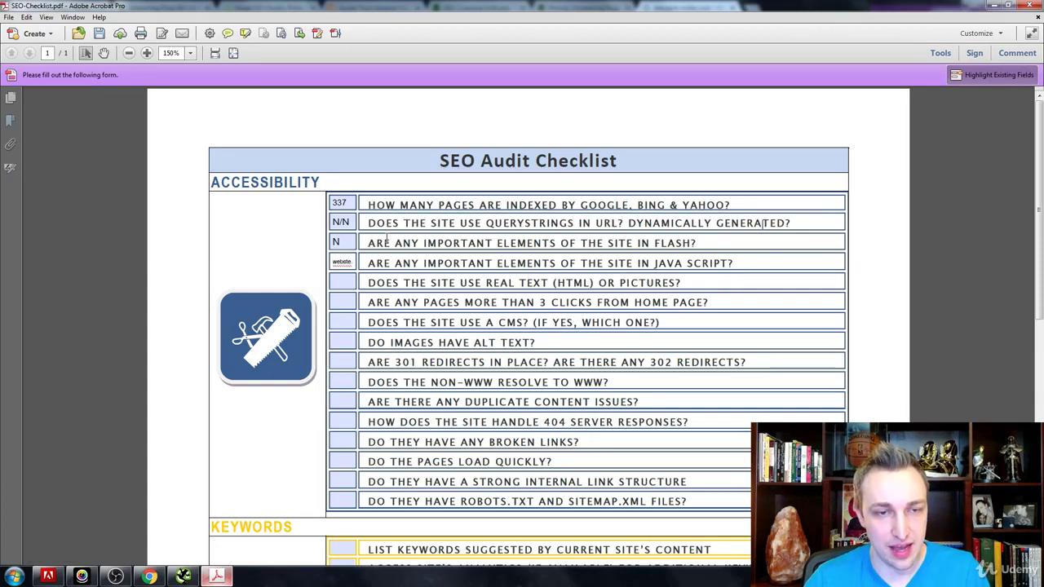
key(BackSpace)
key(BackSpace)
key(BackSpace)
key(BackSpace)
key(BackSpace)
key(BackSpace)
key(BackSpace)
key(BackSpace)
key(BackSpace)
key(BackSpace)
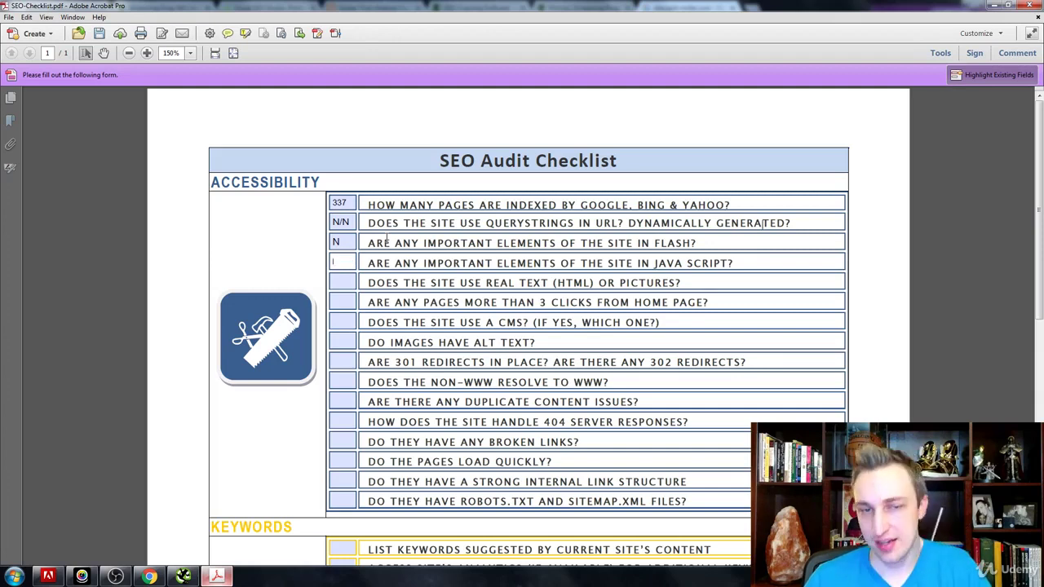
Answer the question about important site elements in JavaScript with Y
text(Y)
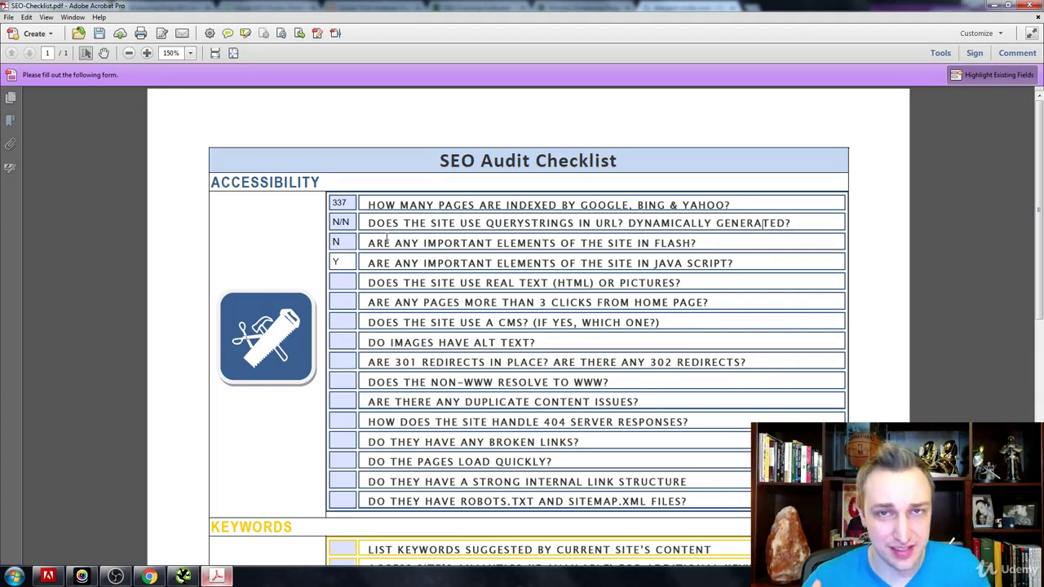
key(Tab)
Switch to Chrome and open the suggested site whose address begins with "jac" in a new tab
click(149, 576)
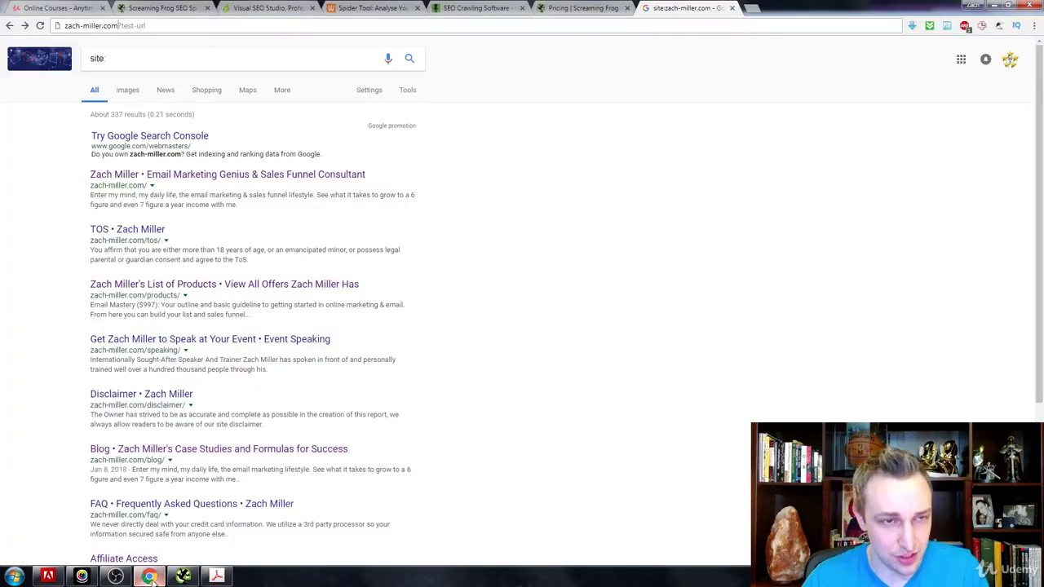
key(ctrl+t)
text(jac)
key(Return)
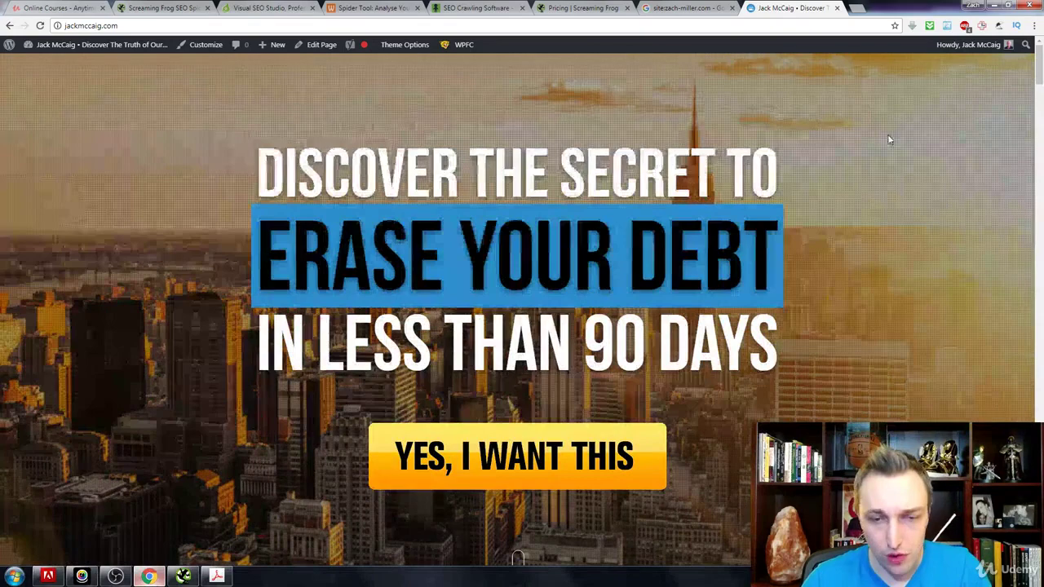
Examine the example site's home page for animated and scripted elements from its hero banner to the footer, and return to its beginning
scroll(889, 140, down, 10)
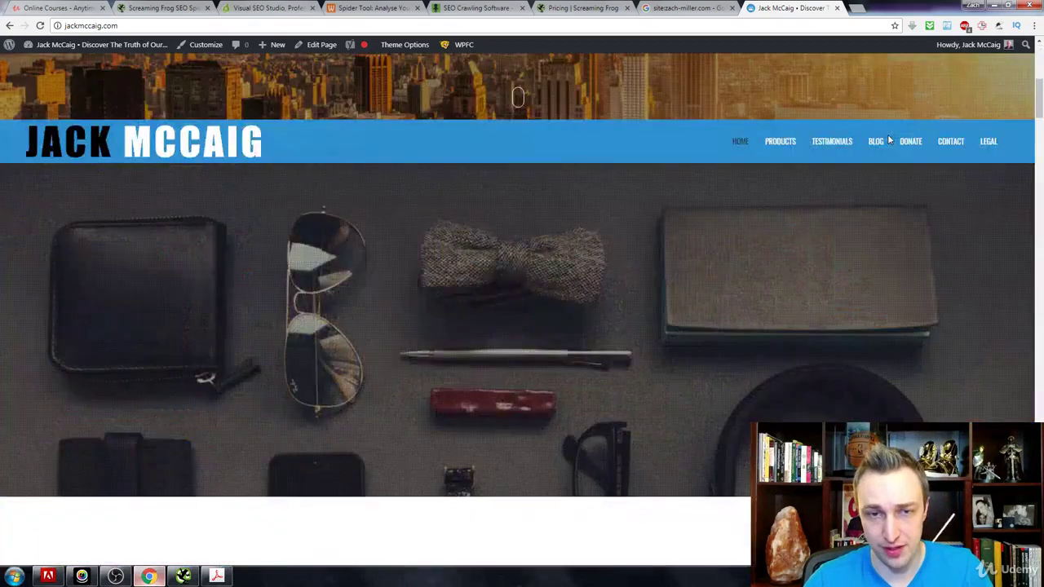
scroll(889, 140, down, 10)
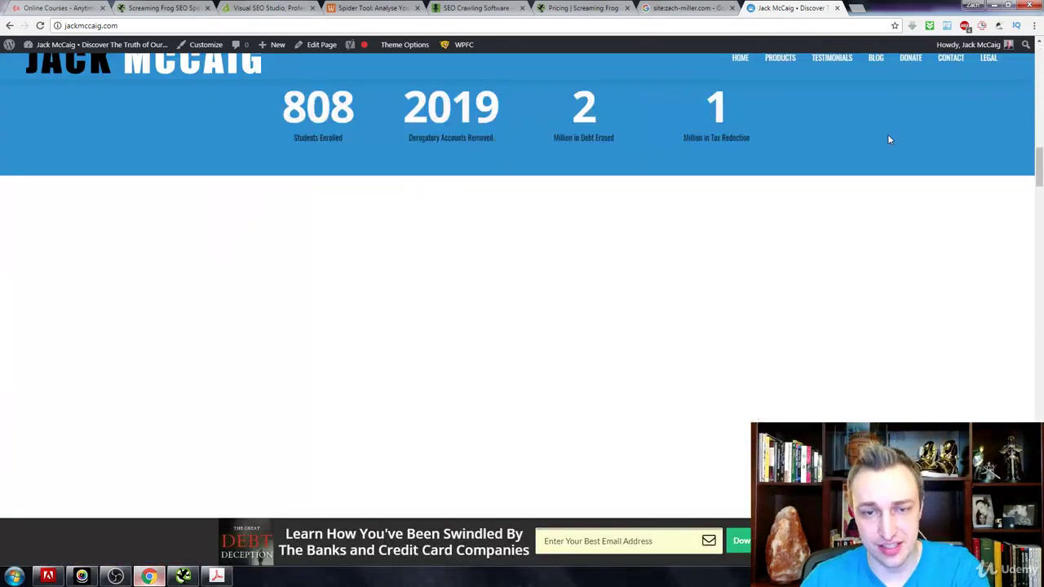
scroll(889, 140, down, 10)
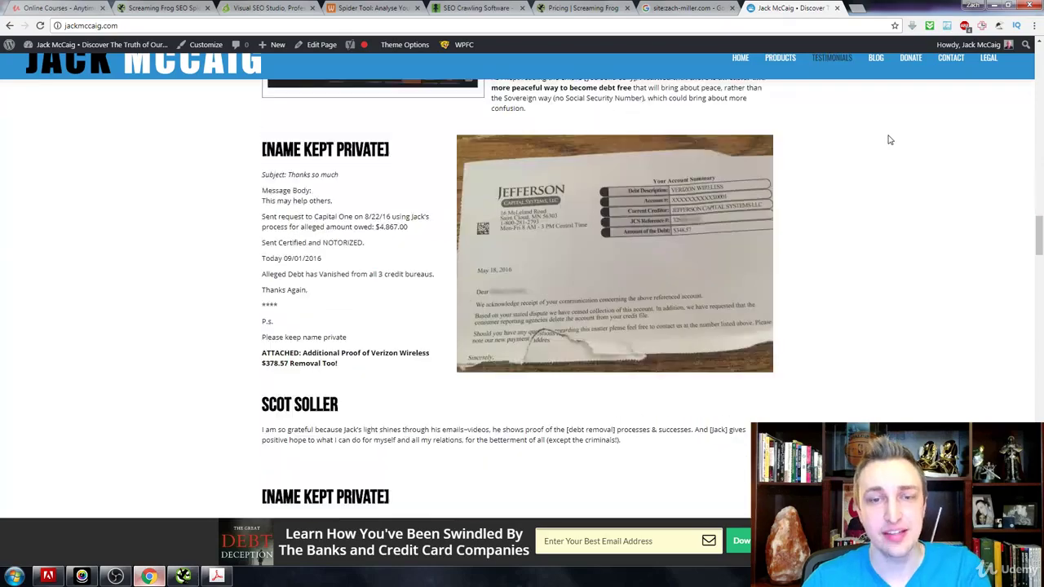
scroll(889, 140, down, 10)
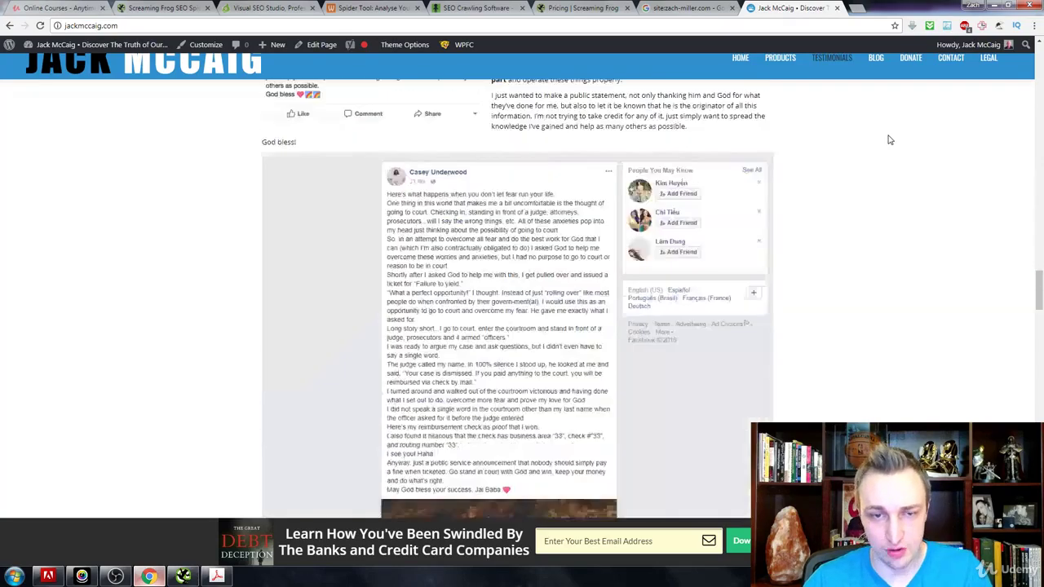
scroll(889, 139, down, 10)
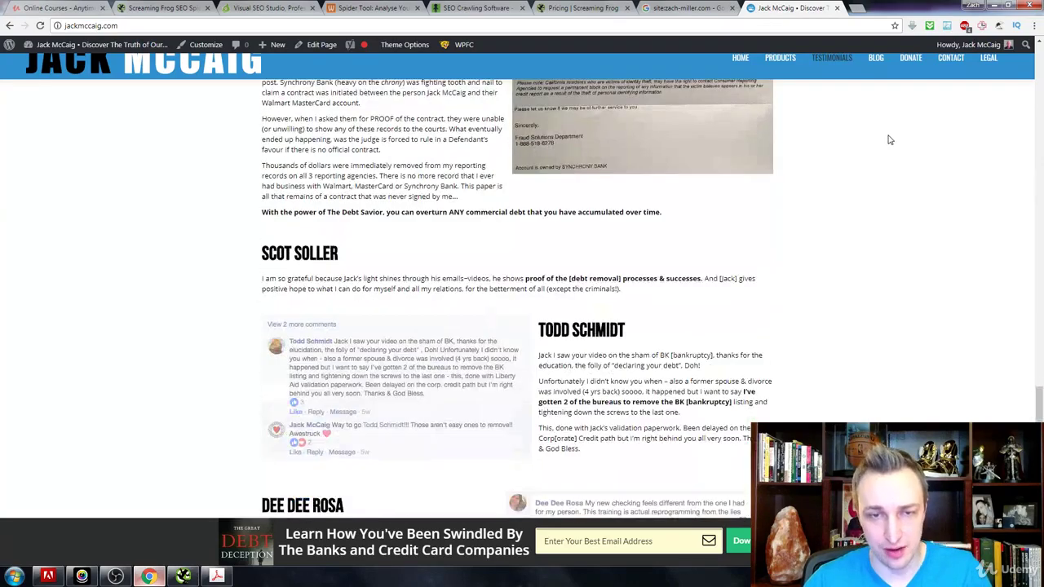
scroll(888, 140, down, 10)
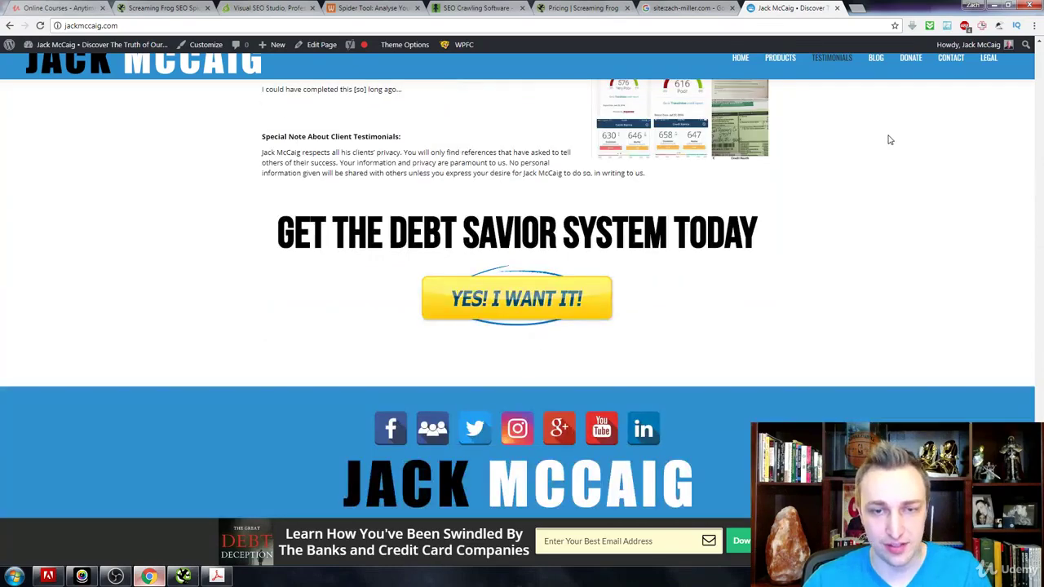
key(Home)
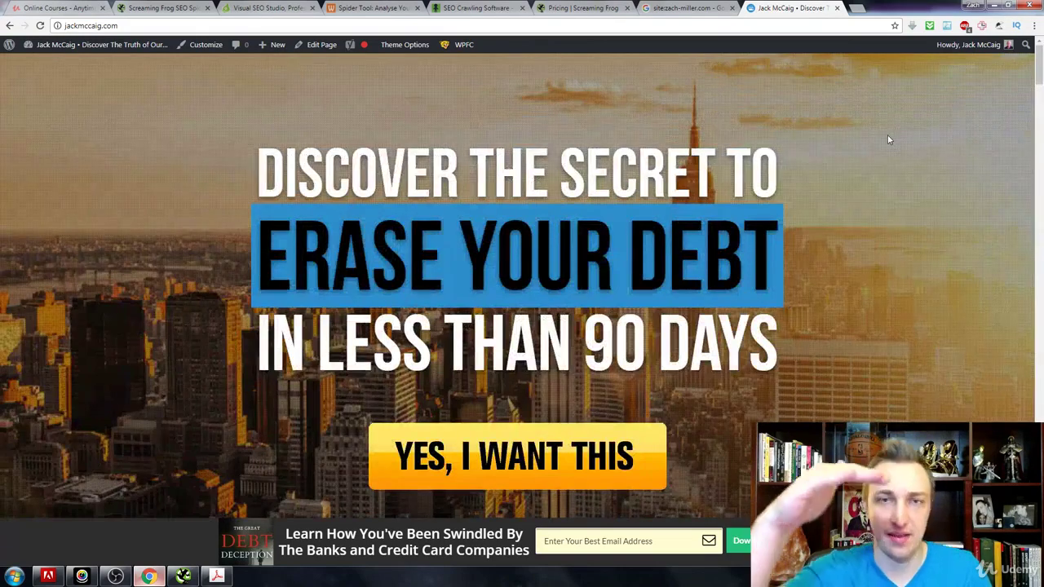
Close the example site's tab to return to the site: search results
key(ctrl+w)
key(ctrl+l)
text(zach-miller.com)
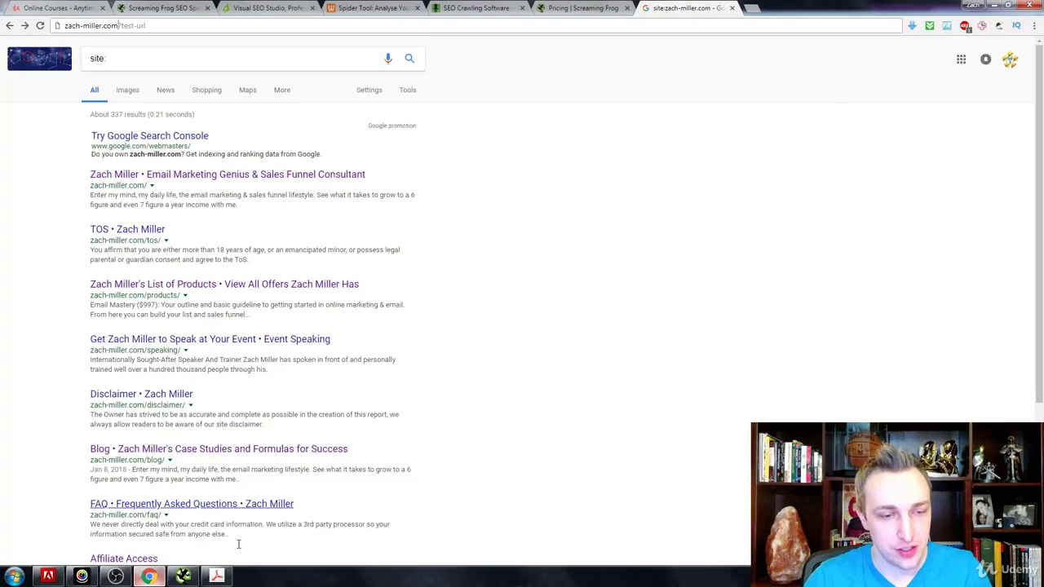
Switch to the checklist PDF in Adobe Acrobat and answer the real text (HTML) or pictures question with Y
click(216, 576)
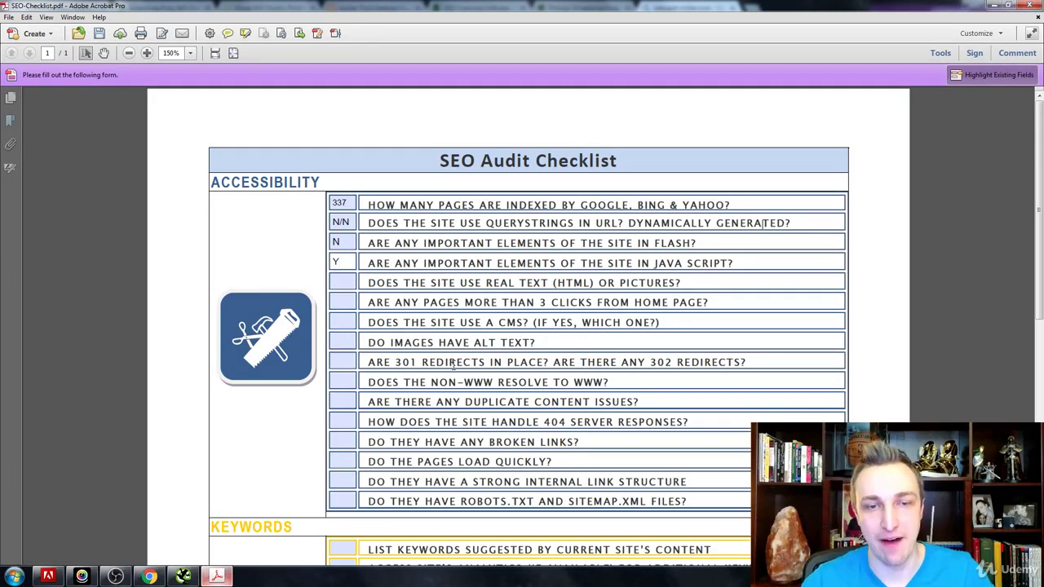
key(Tab)
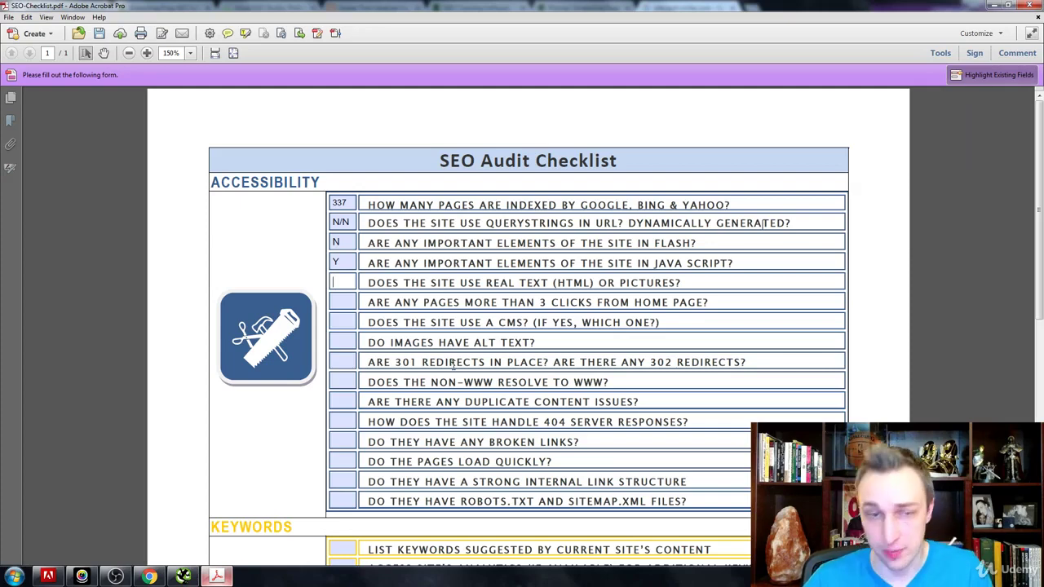
text(Y)
key(Tab)
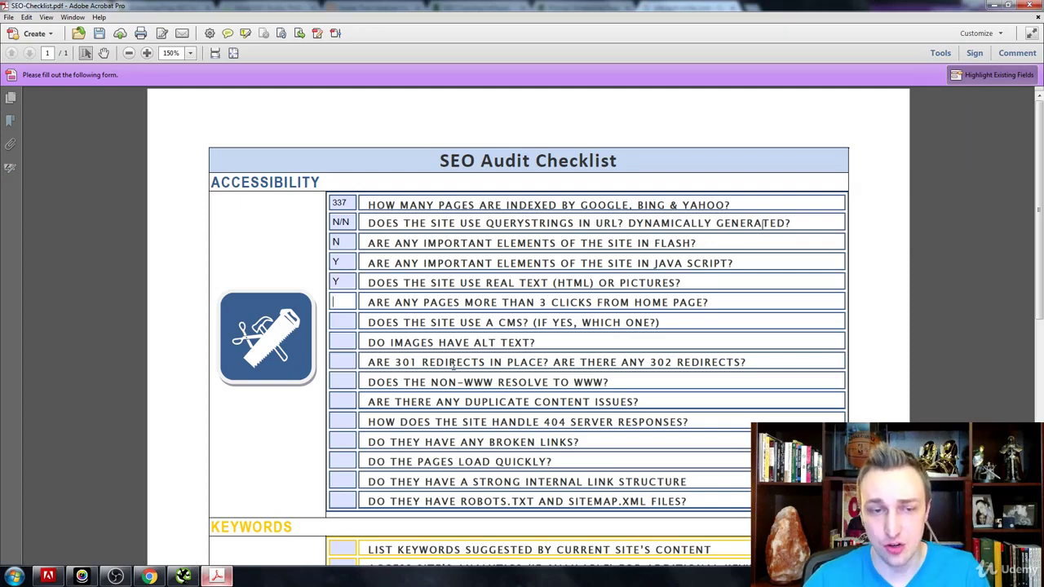
Switch to Chrome, open the source code of the Google search results page and highlight its first block of code
key(alt+Tab)
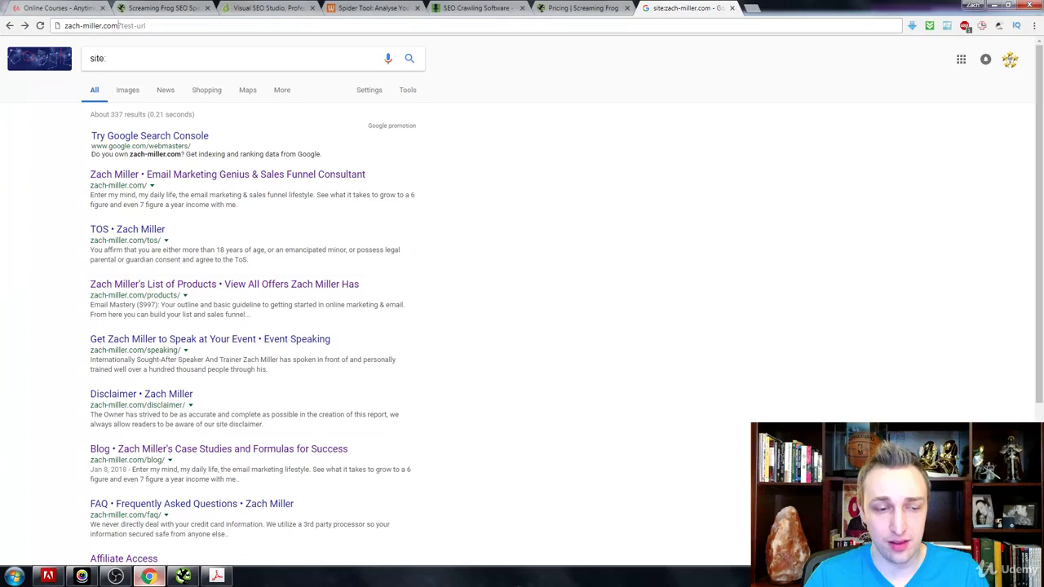
key(ctrl+u)
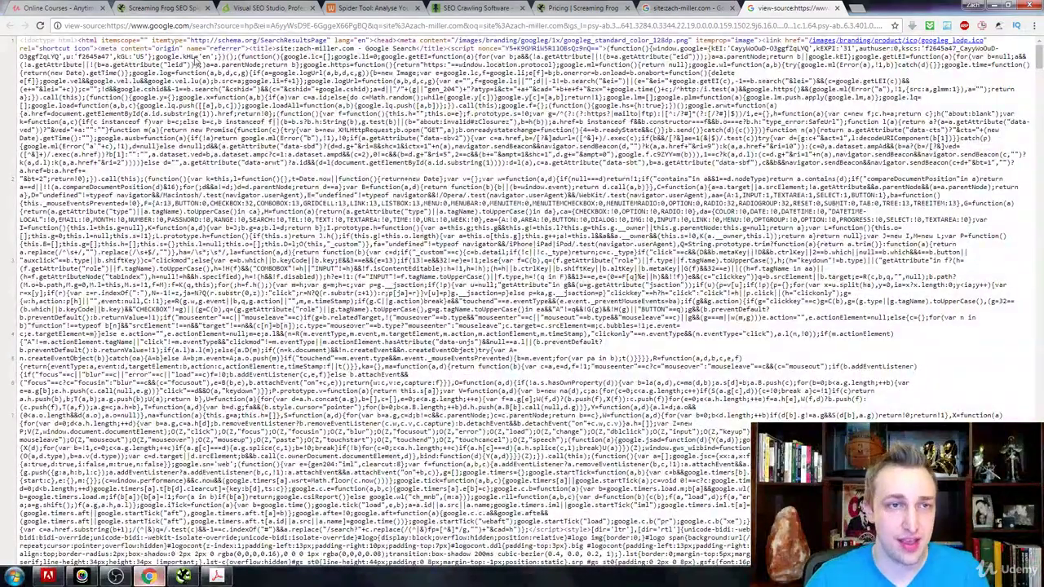
triple_click(196, 57)
click(317, 139)
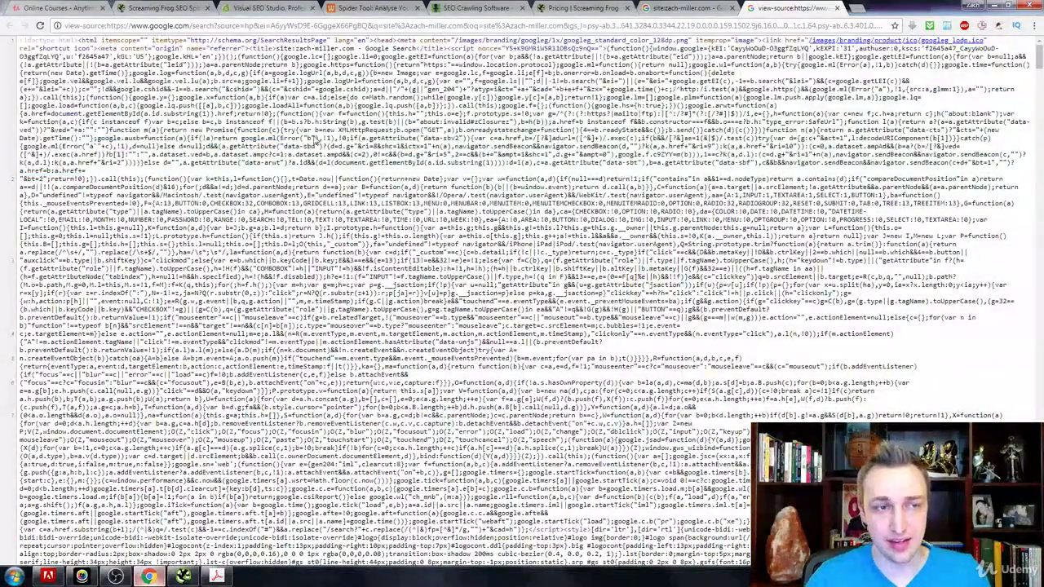
triple_click(318, 139)
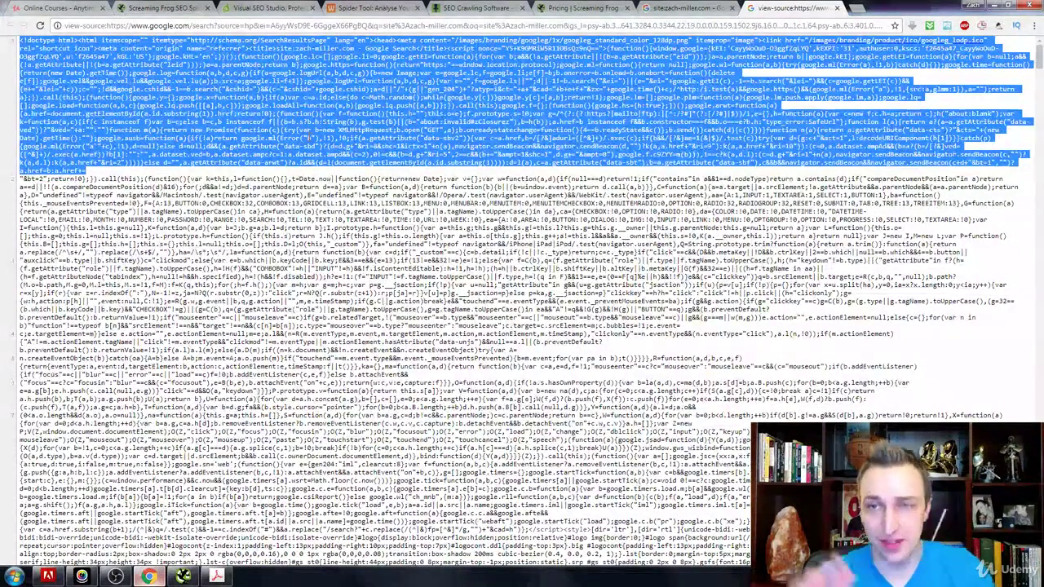